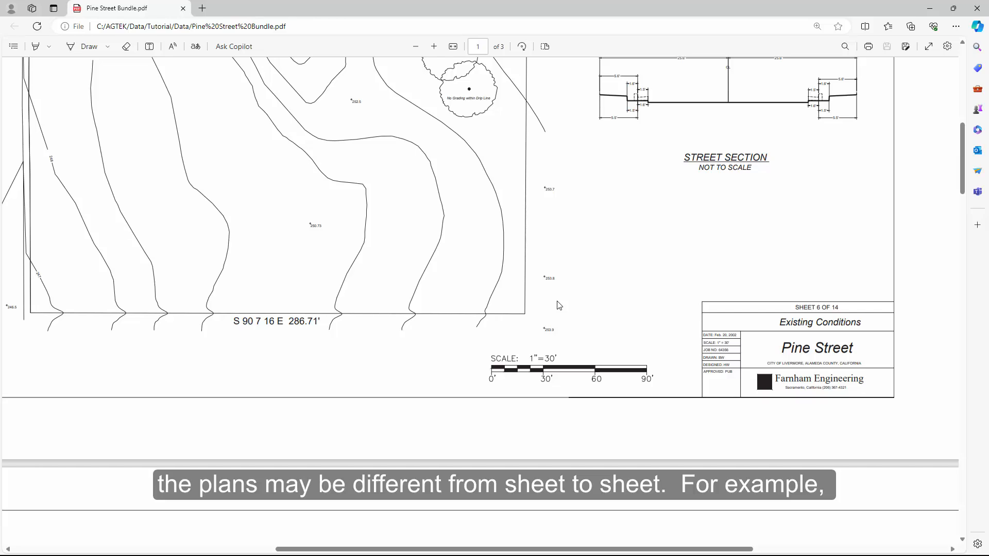
Step: Compare the scale bars and property boundaries on the Existing Conditions and Lot Grading Plan sheets of the Pine Street bundle
scroll(559, 304, down, 2)
scroll(558, 305, down, 20)
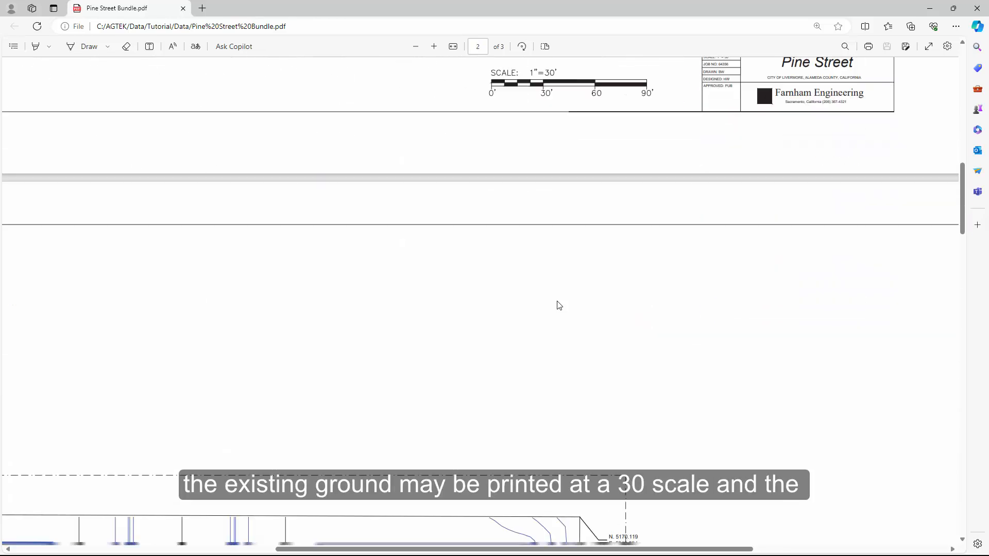
scroll(558, 307, down, 10)
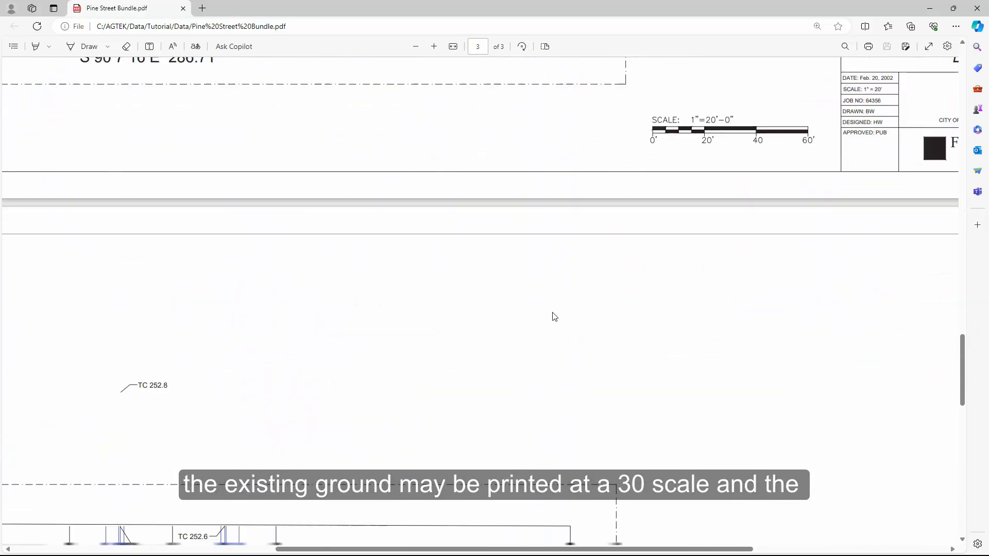
scroll(554, 316, up, 5)
scroll(596, 326, up, 2)
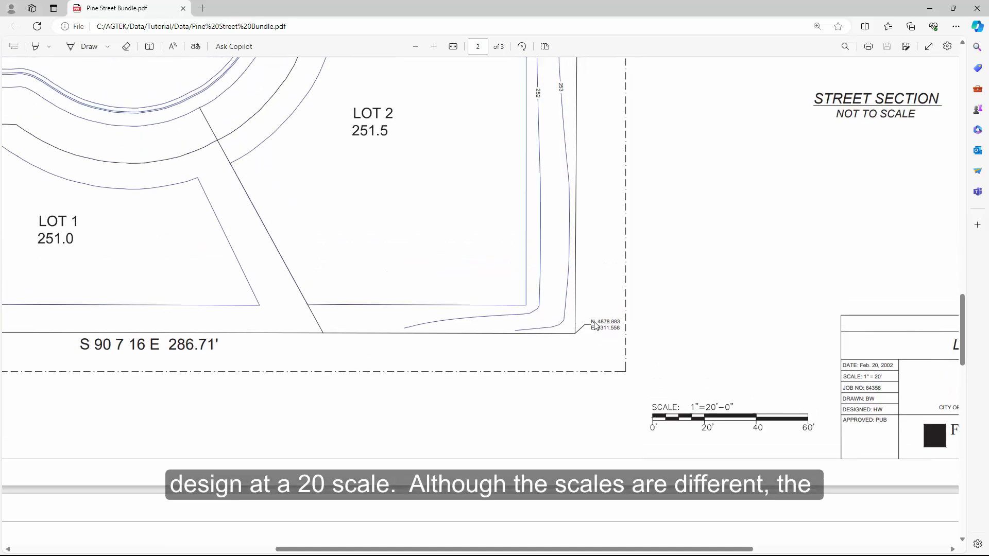
ctrl+scroll(594, 326, down, 1)
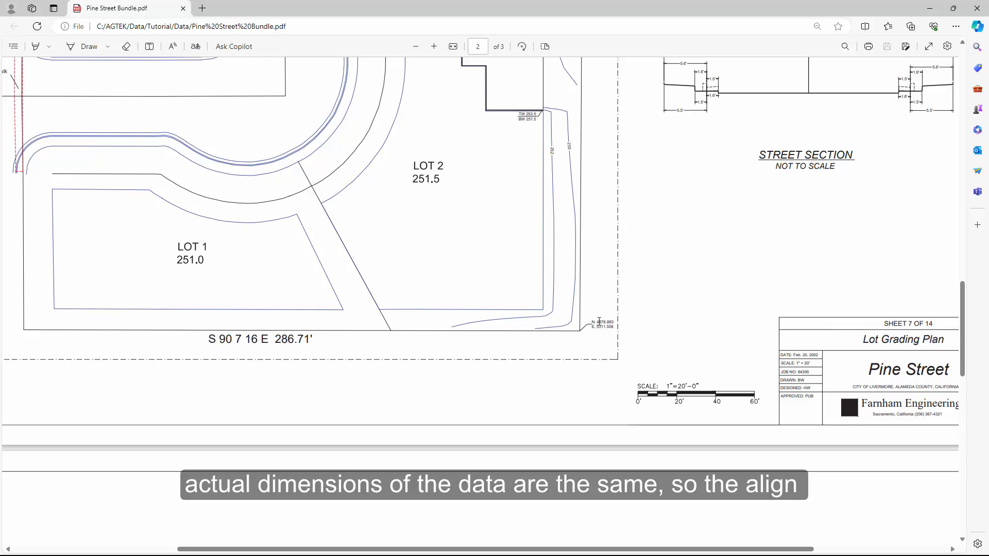
scroll(599, 321, up, 12)
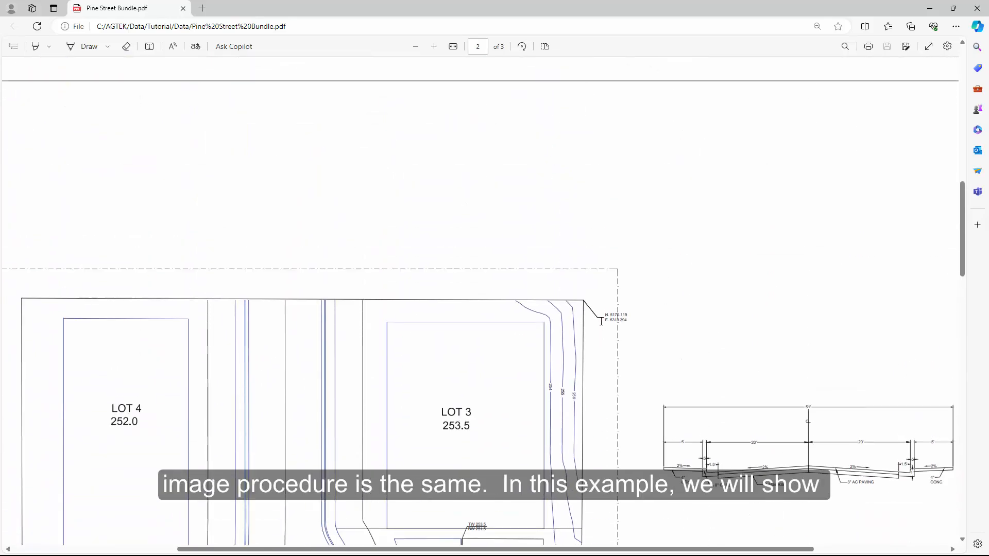
scroll(601, 322, up, 7)
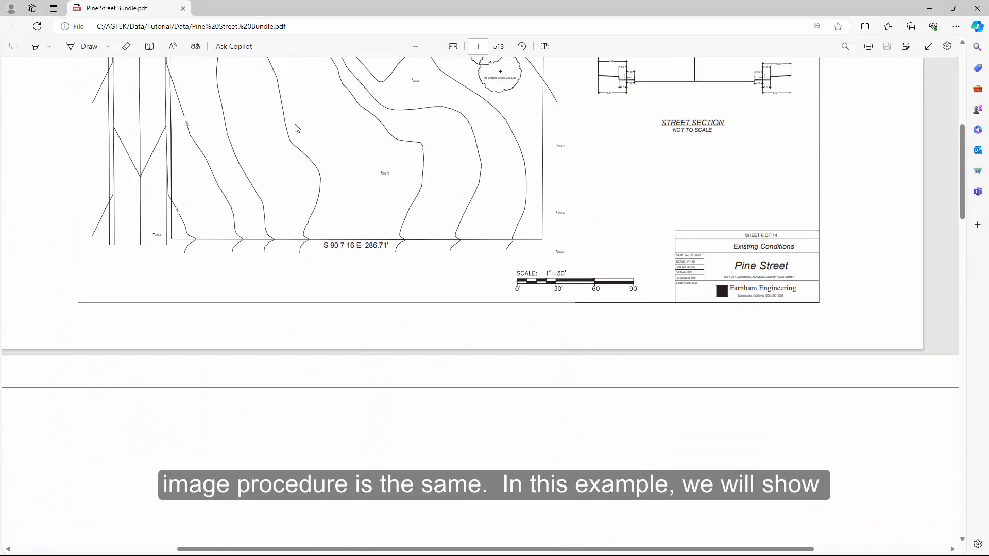
scroll(428, 223, up, 7)
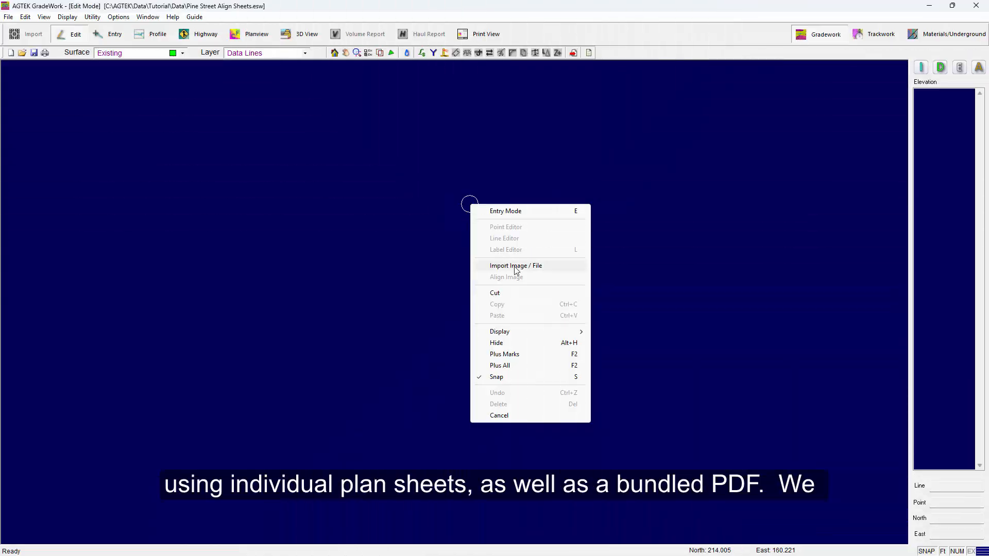
Step: Switch to AGTEK GradeWork and import Pine Street Existing.pdf from the Data folder
click(515, 268)
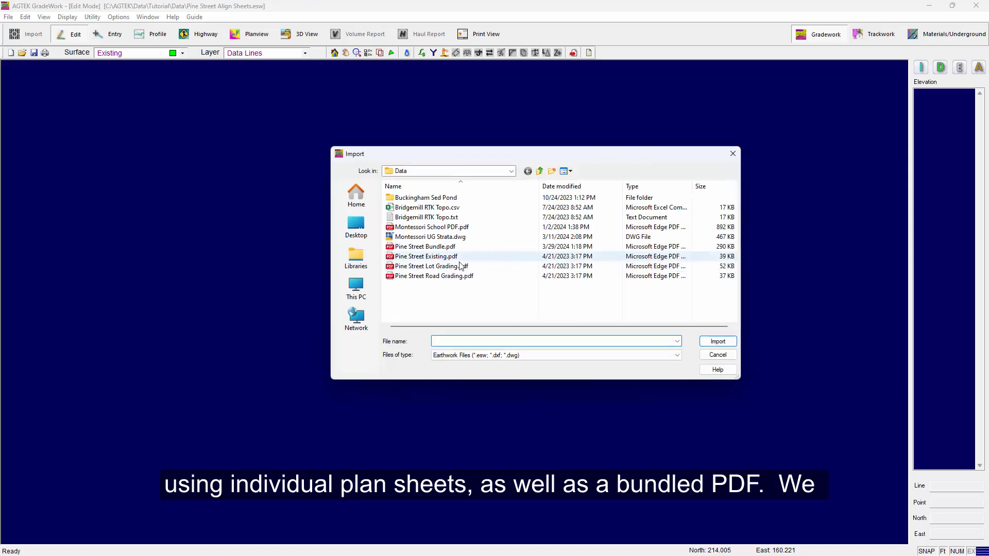
click(432, 256)
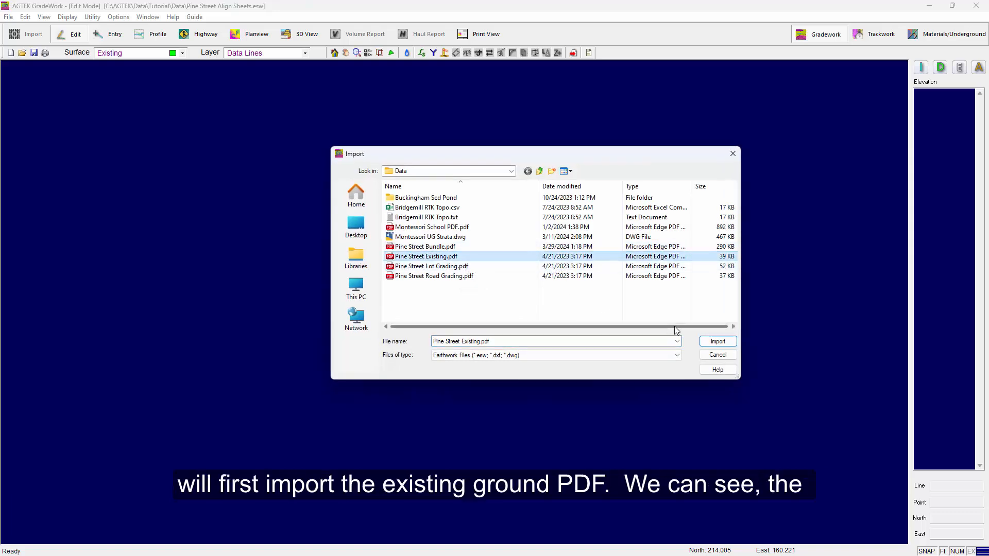
click(713, 341)
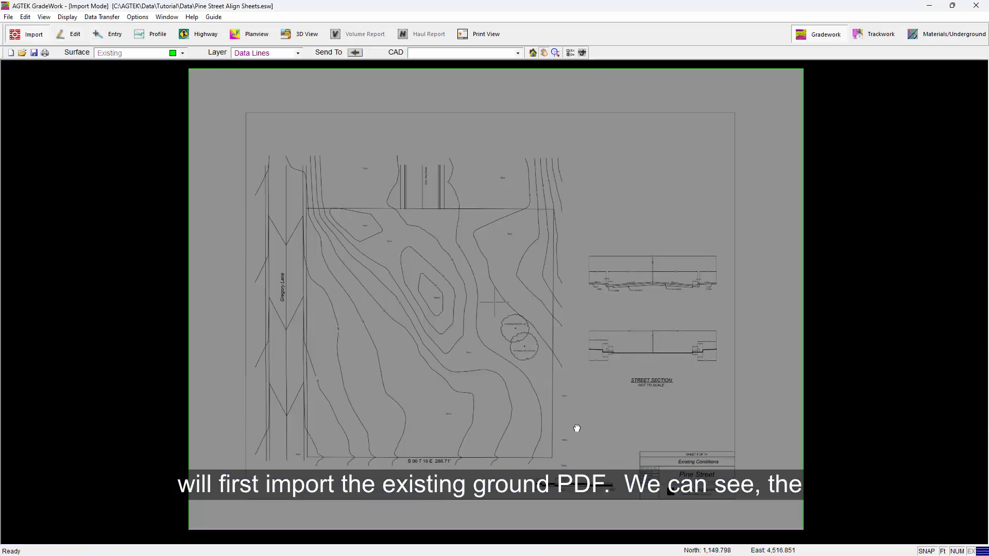
Step: Set the scale of the imported existing-conditions image to 30
scroll(577, 428, up, 5)
scroll(589, 366, down, 5)
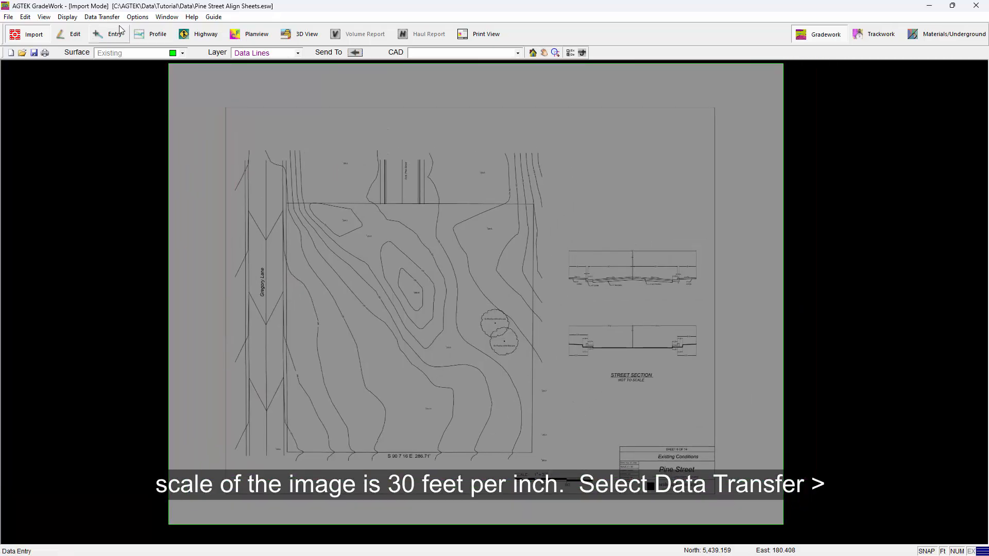
click(102, 16)
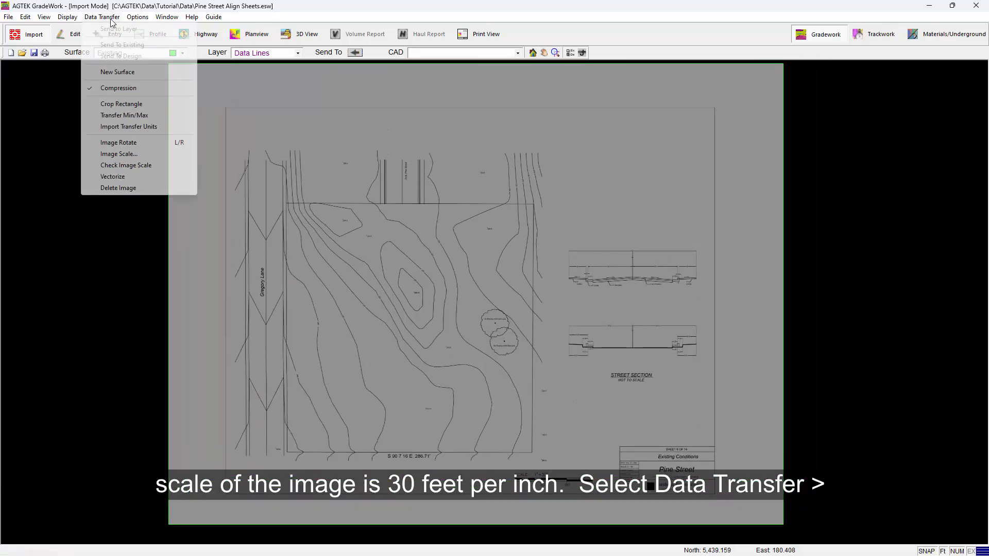
click(119, 154)
text(30)
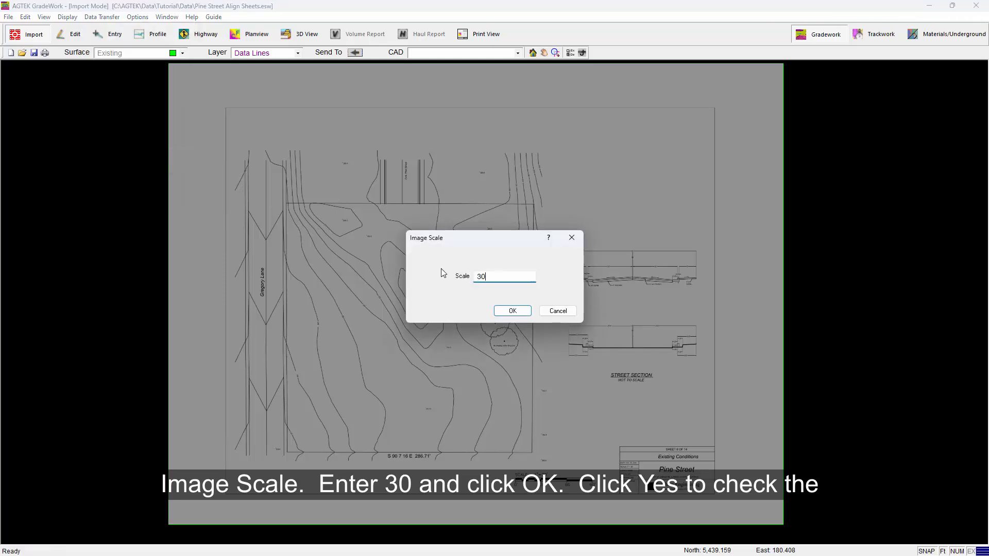
click(513, 312)
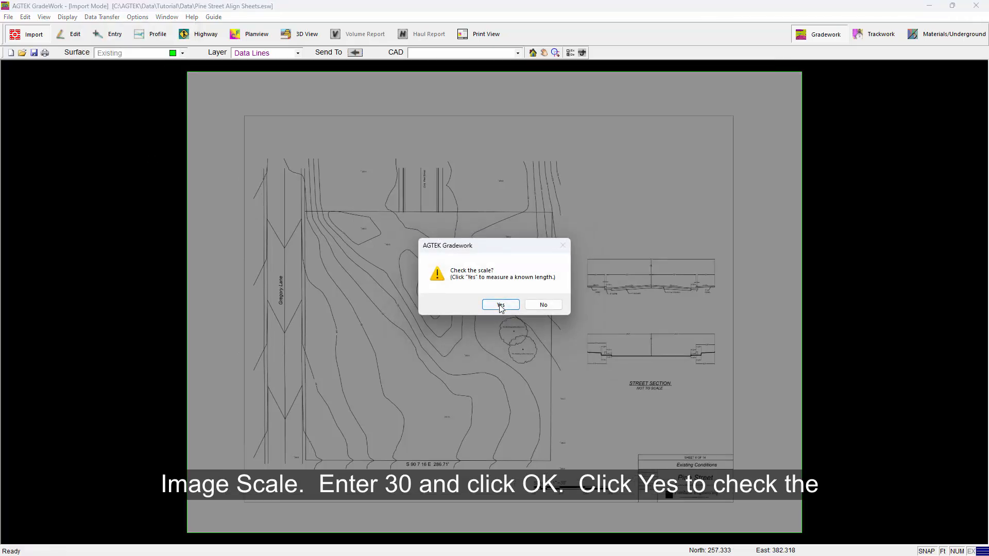
Step: Check the image scale by measuring the south property line between its two corners, accept the measurement, and return to Edit mode
click(500, 305)
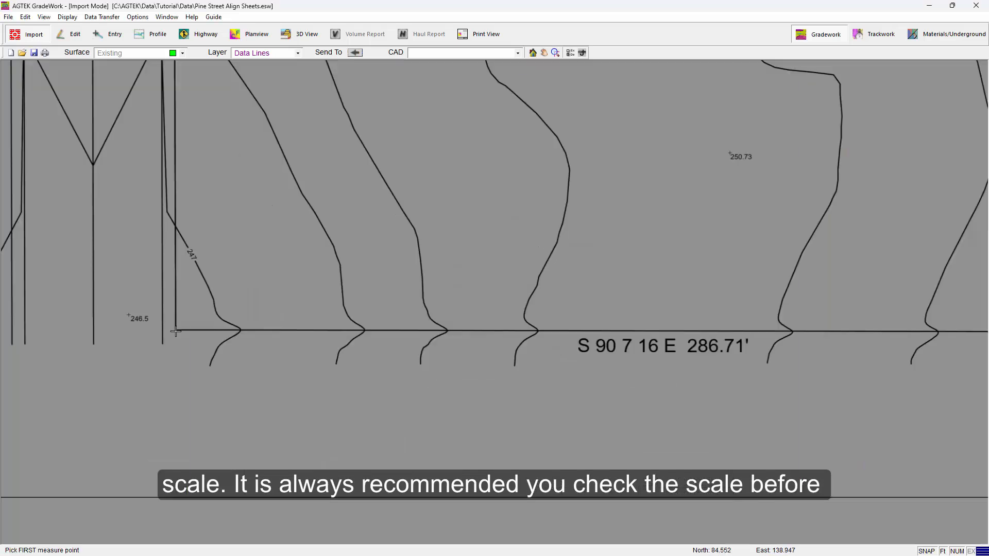
click(175, 330)
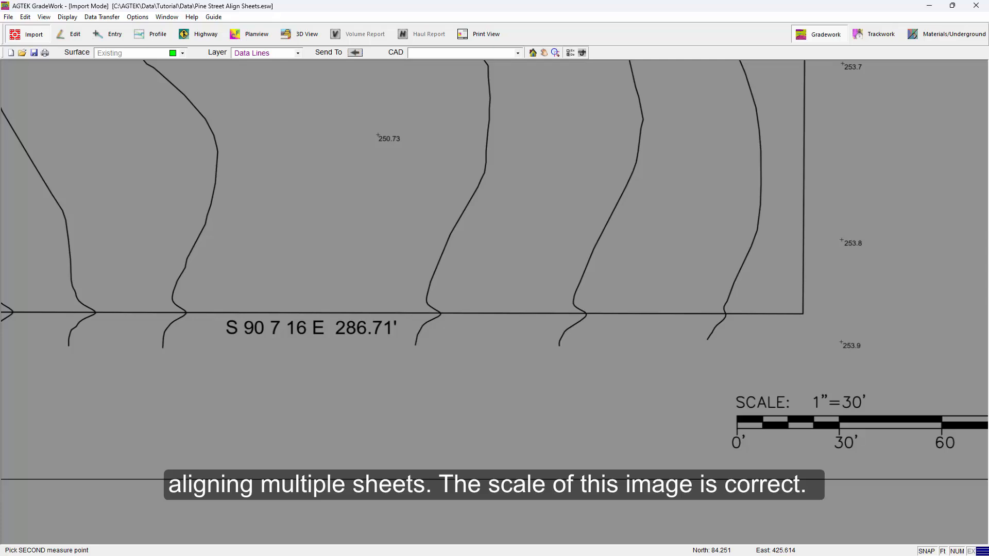
click(803, 314)
click(493, 309)
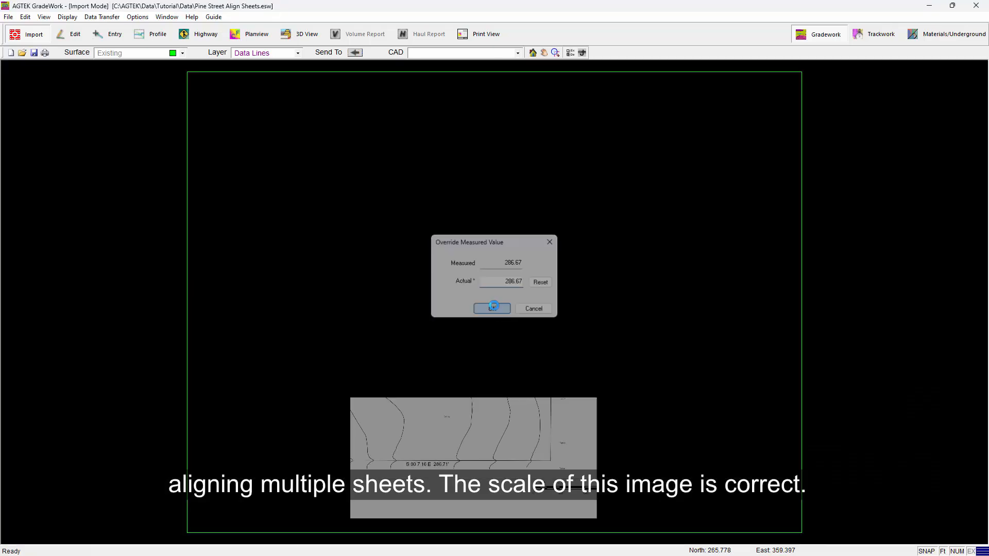
right_click(492, 295)
click(512, 300)
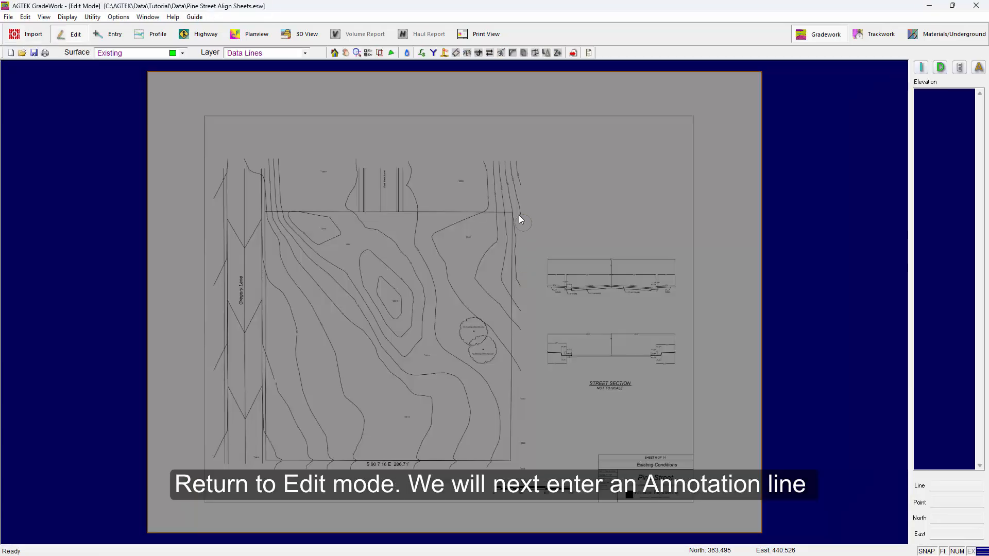
Step: On the Annotation layer, enter a line from the northwest to the southeast property corner and return to Edit mode
click(305, 54)
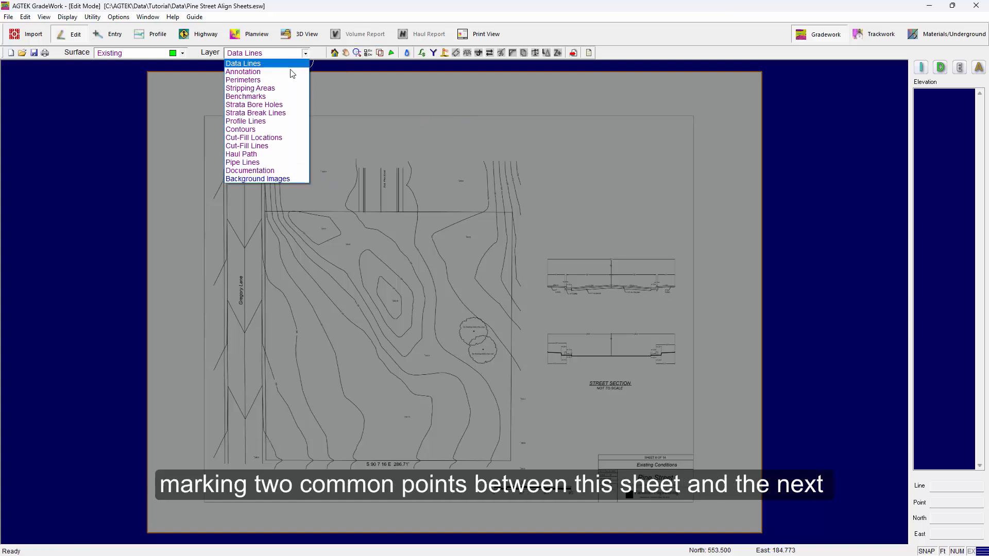
click(290, 70)
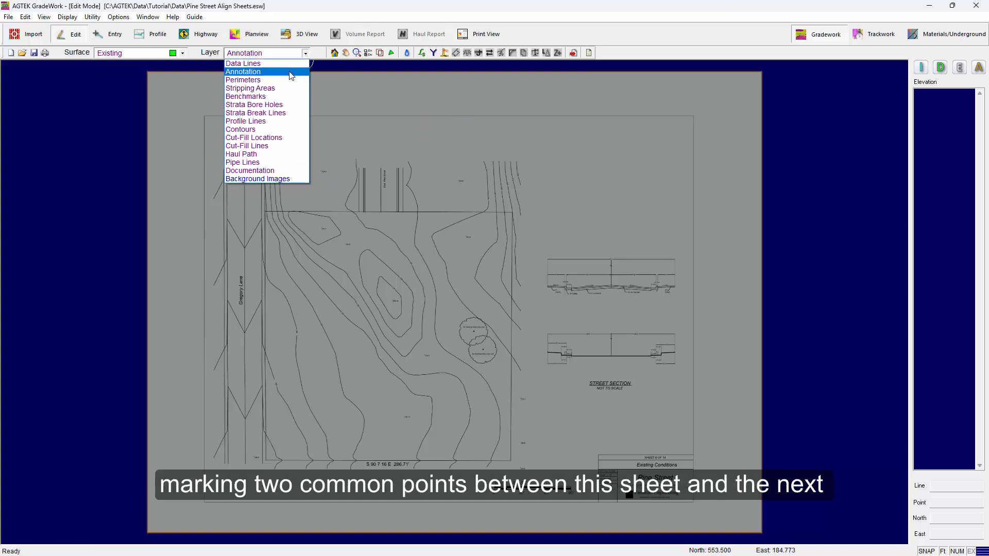
right_click(291, 237)
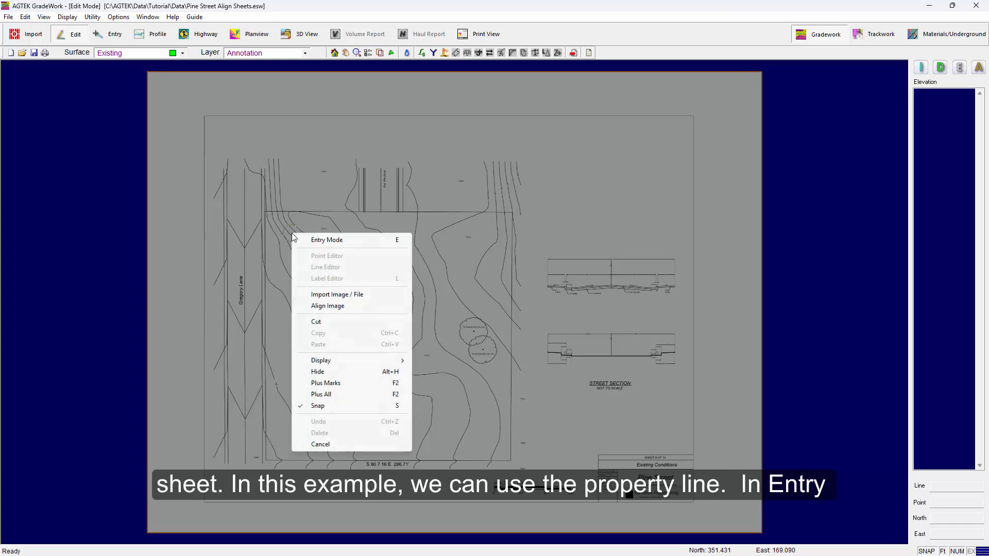
click(335, 241)
scroll(265, 218, up, 7)
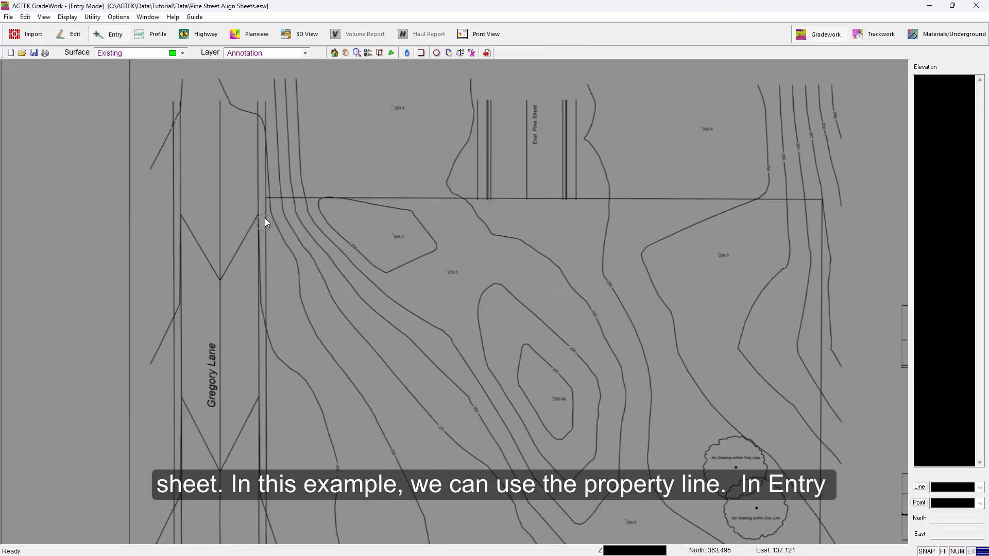
click(262, 102)
scroll(263, 102, down, 7)
scroll(518, 368, up, 7)
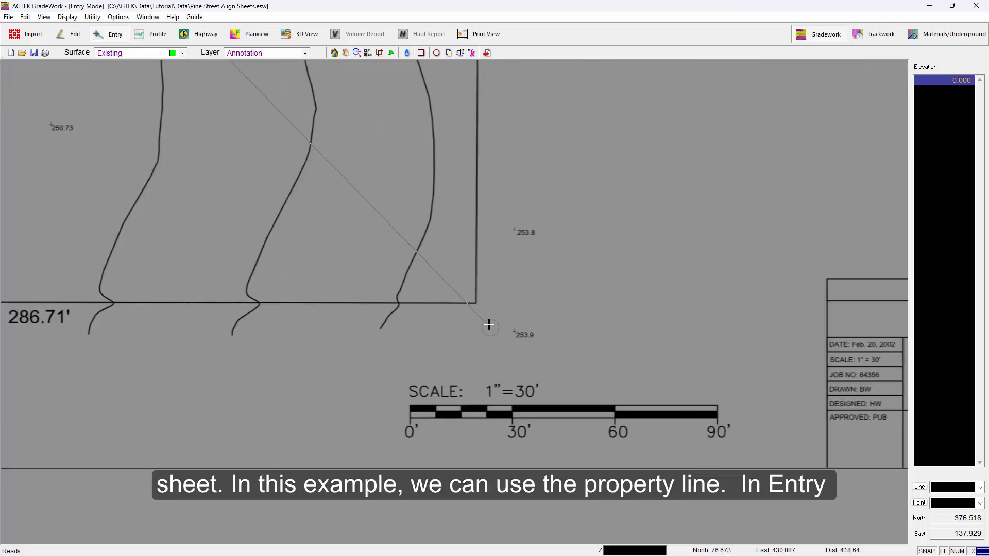
click(474, 302)
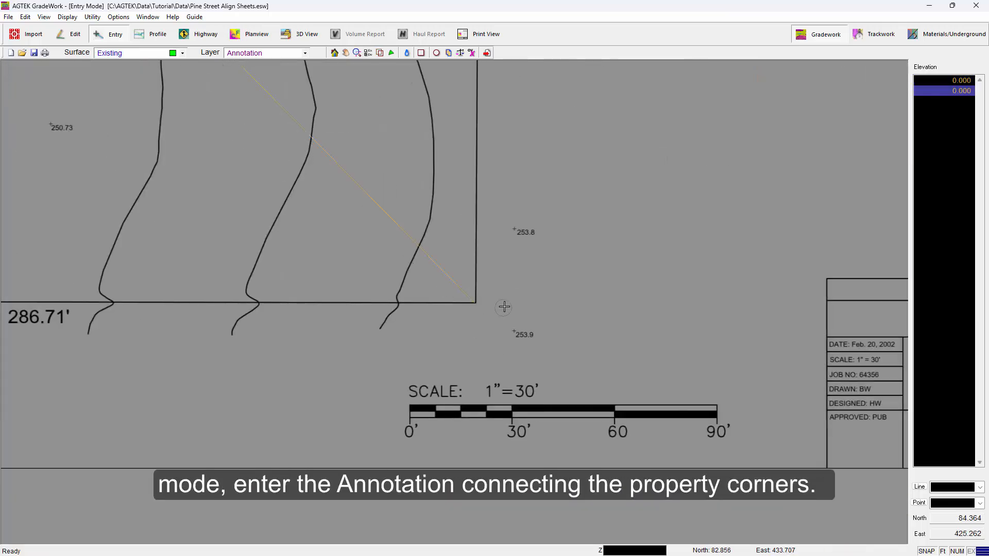
right_click(503, 308)
click(536, 314)
scroll(574, 344, down, 7)
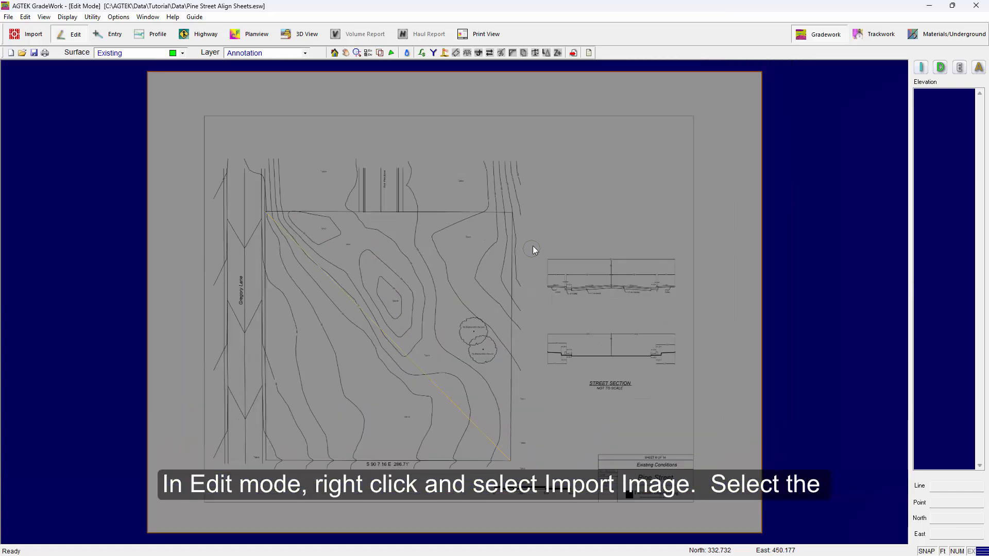
Step: Import Pine Street Lot Grading.pdf as the second plan sheet
right_click(534, 238)
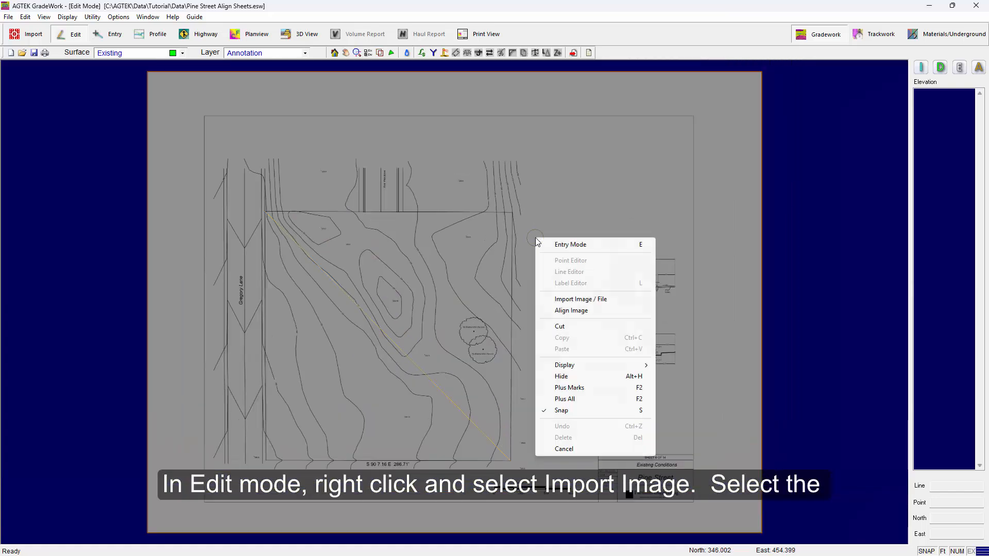
click(562, 300)
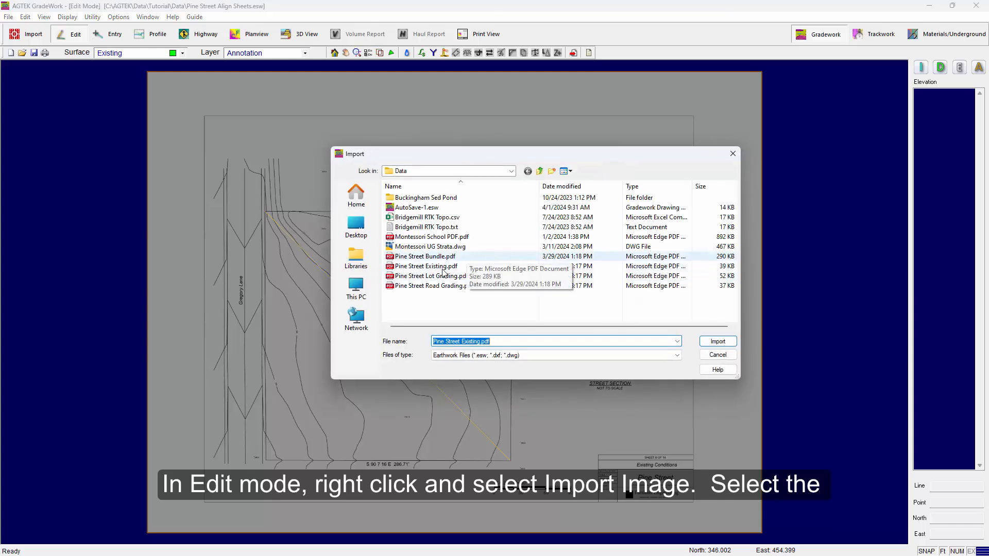
click(436, 277)
click(701, 340)
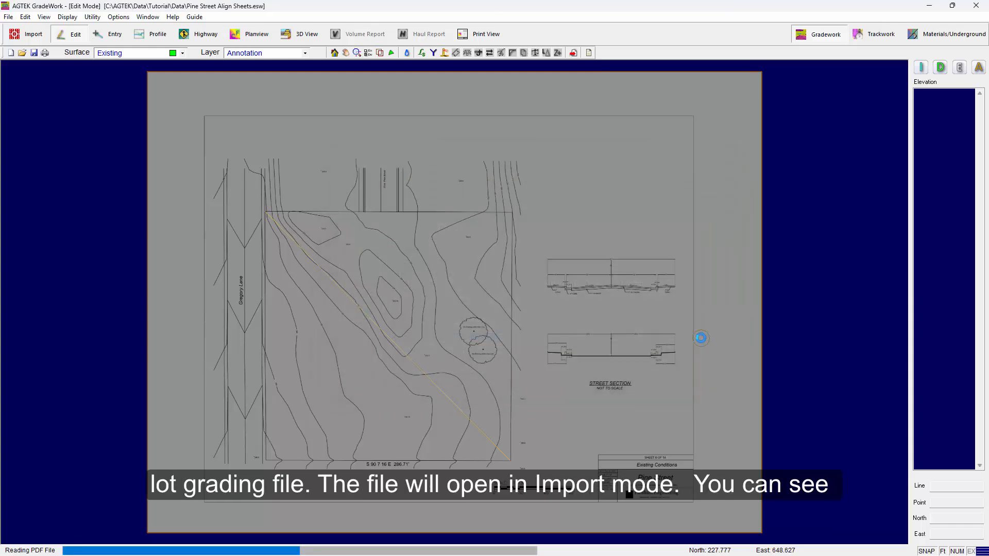
Step: Set the lot grading image's scale to 20, matching its scale bar, and return to Edit mode
scroll(617, 493, up, 5)
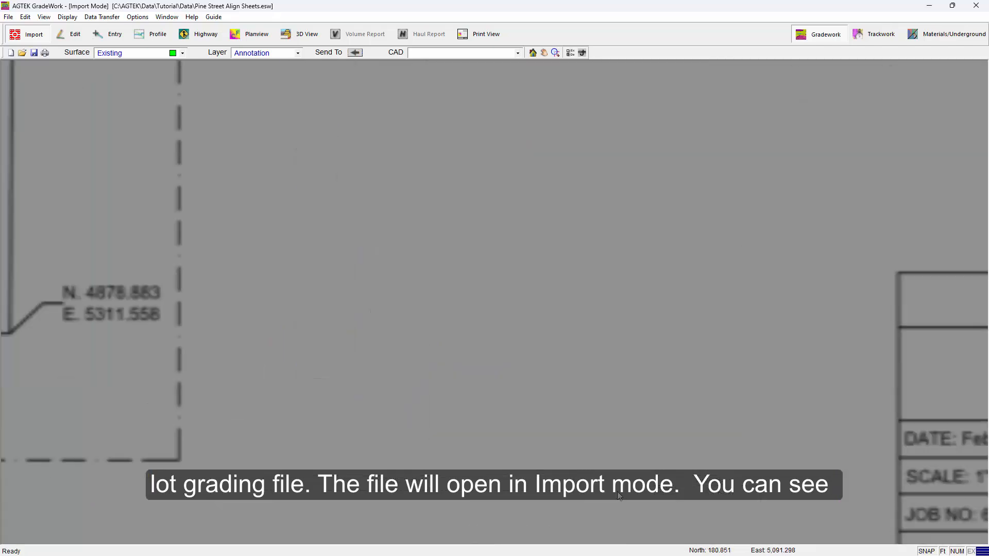
mouse_move(617, 492)
middle_down()
mouse_move(660, 246)
mouse_move(675, 272)
middle_up()
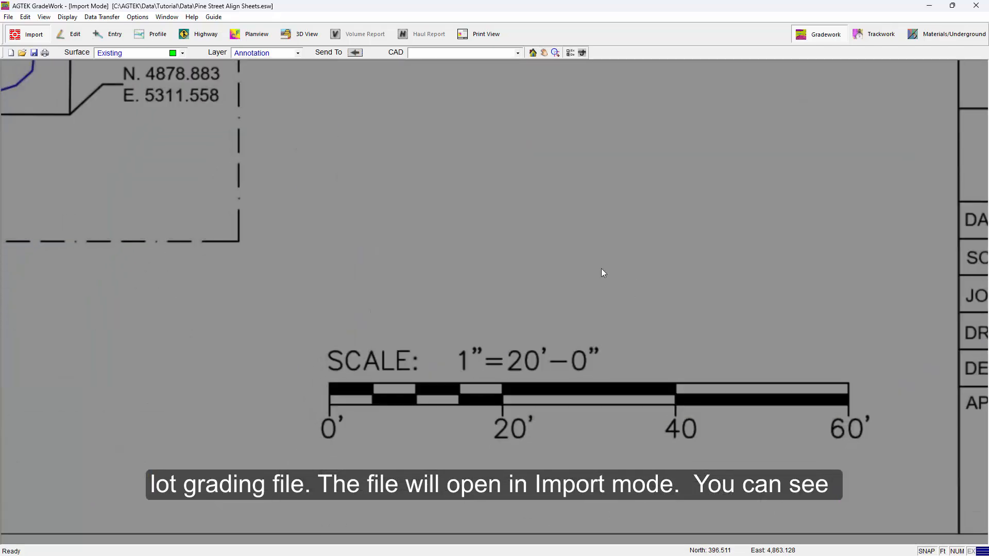
click(533, 53)
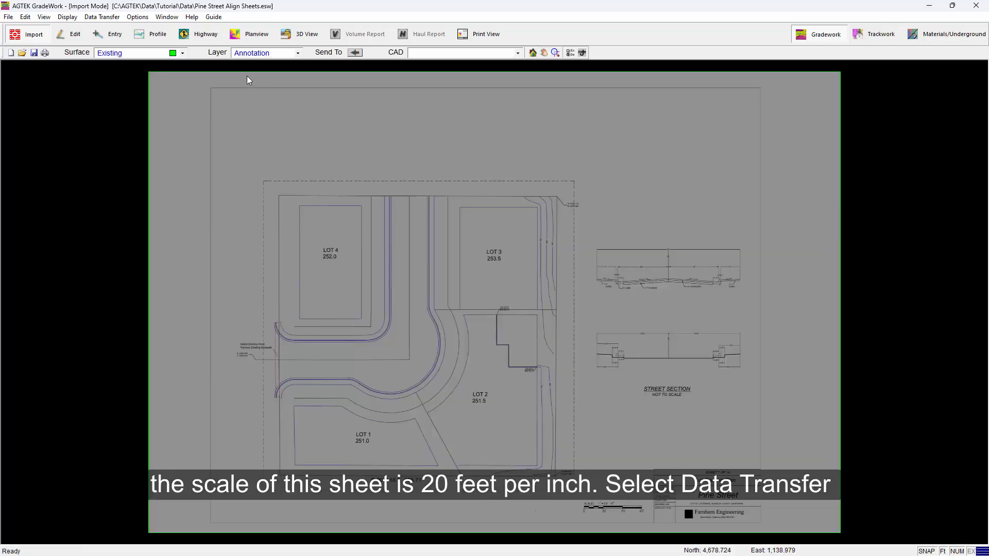
click(102, 17)
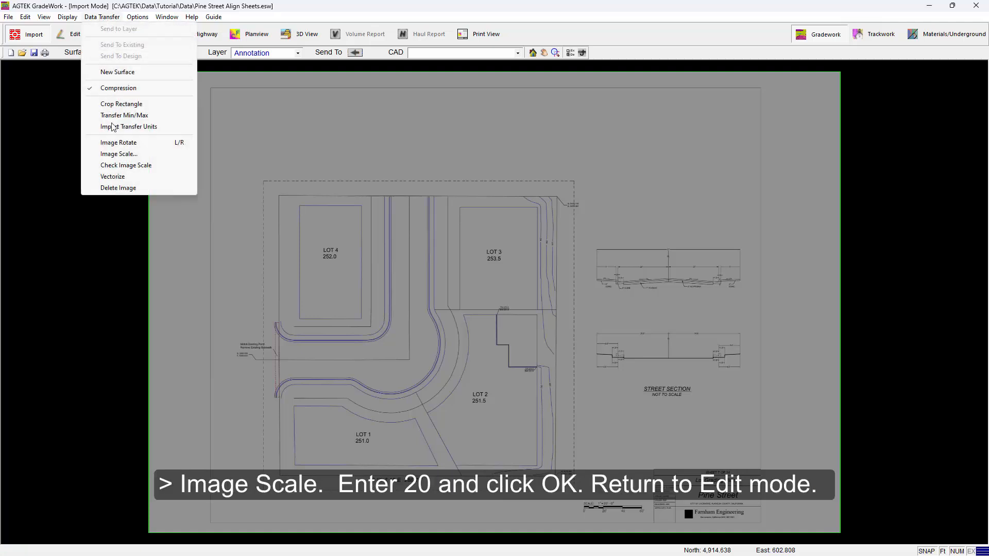
click(118, 154)
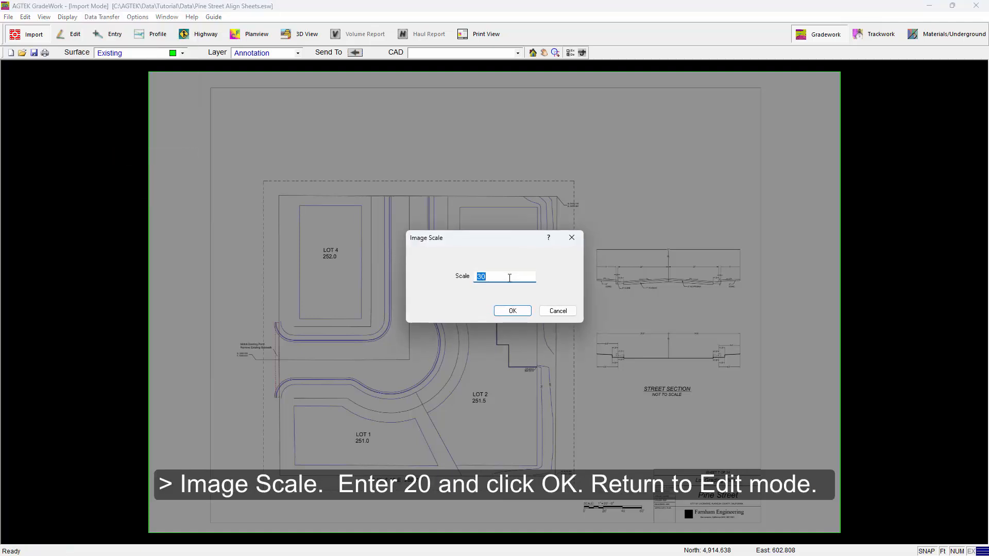
text(20)
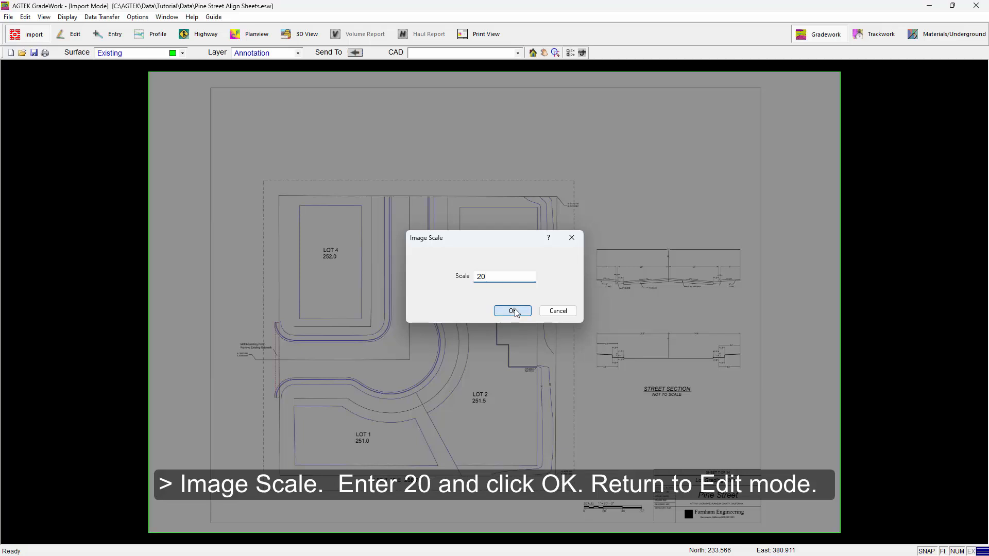
click(513, 312)
right_click(499, 235)
click(535, 242)
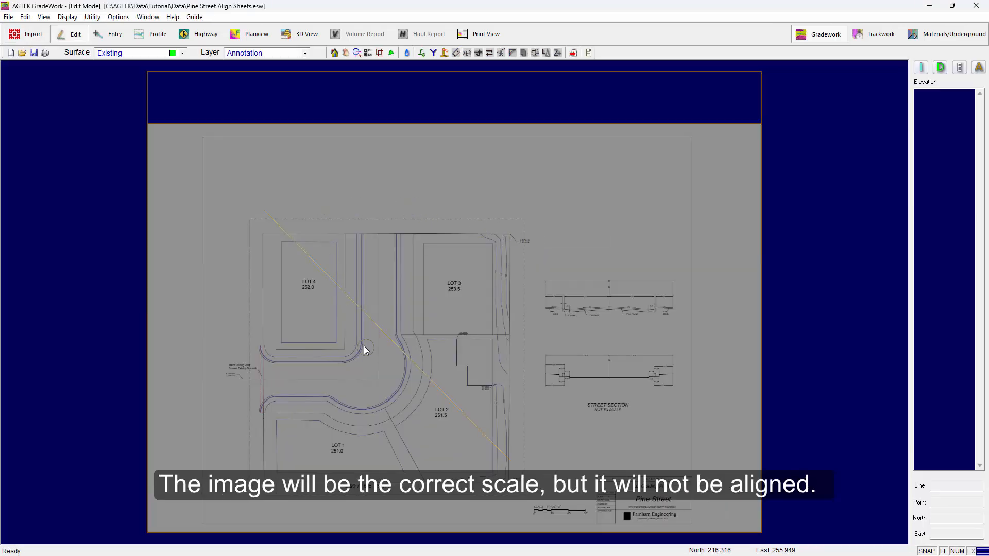
Step: Align the lot grading image by matching its northwest property corner to the northwest end of the annotation line
middle_drag(293, 296, 372, 251)
scroll(345, 204, up, 2)
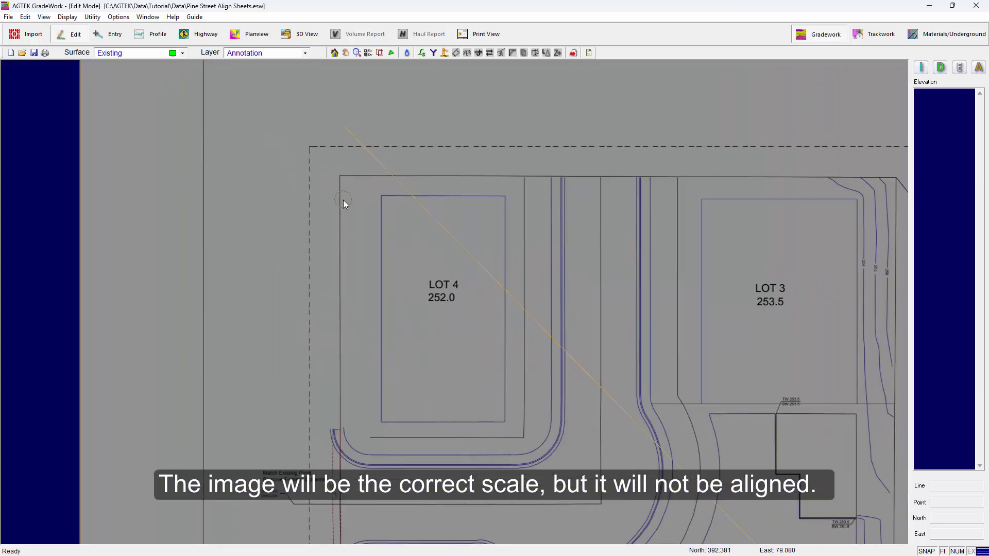
right_click(335, 206)
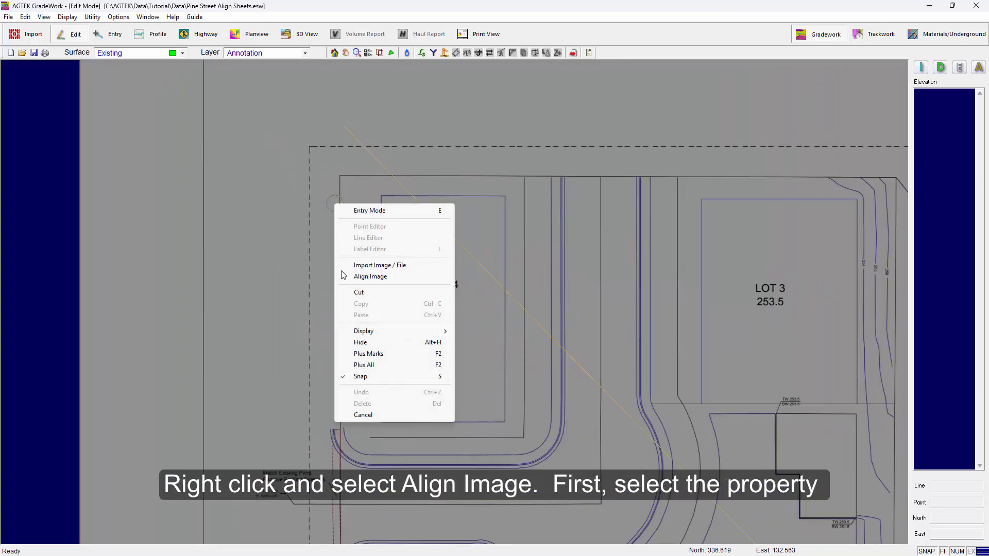
click(370, 276)
scroll(338, 176, up, 4)
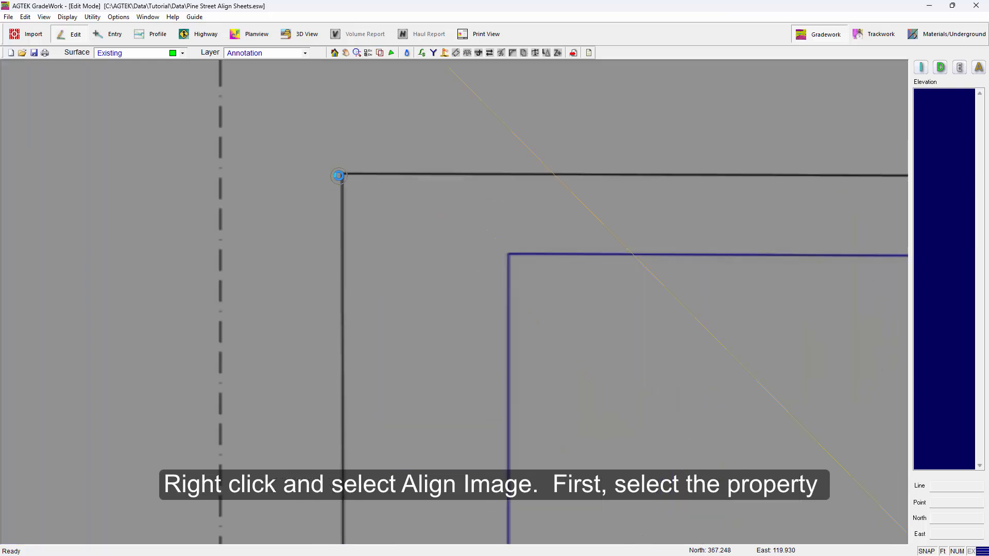
scroll(338, 176, up, 2)
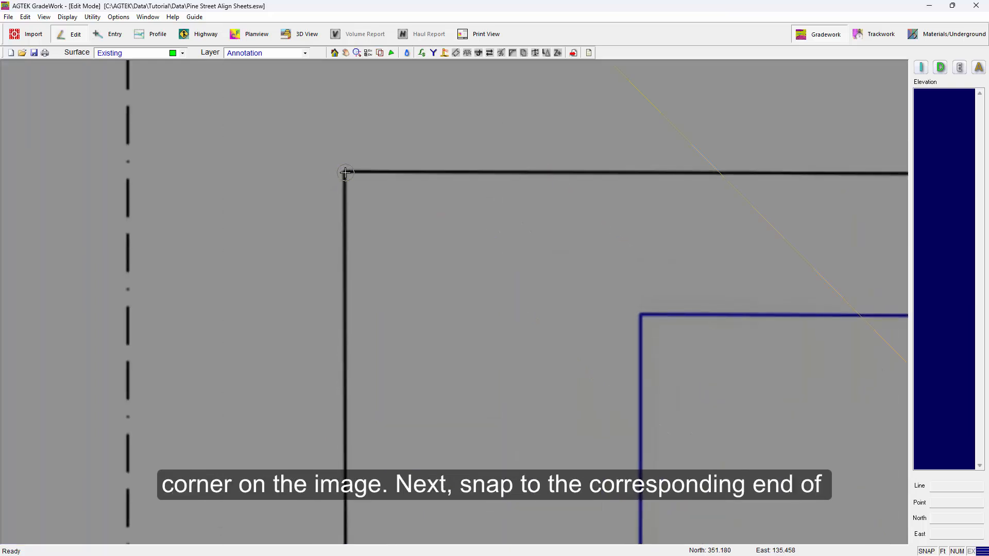
click(345, 173)
scroll(360, 194, down, 6)
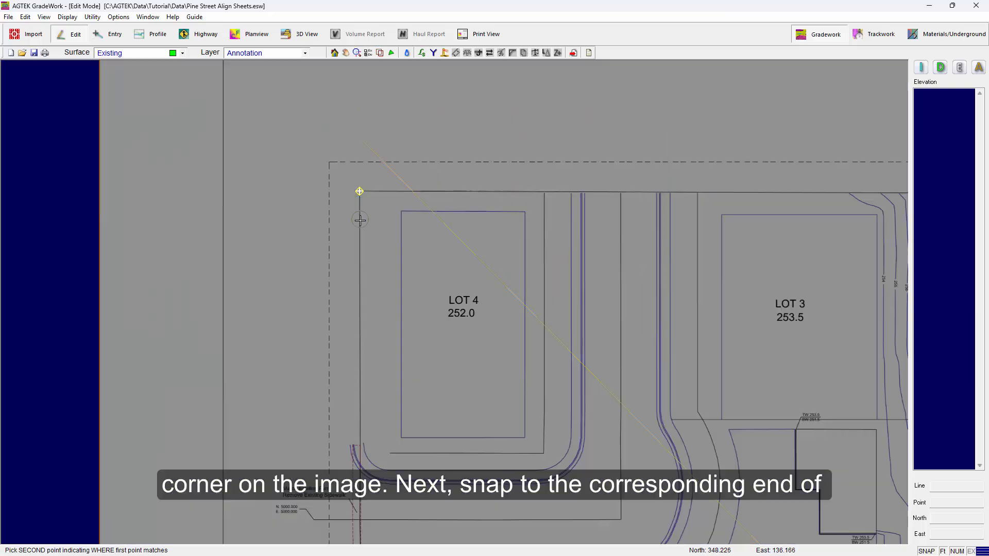
click(365, 143)
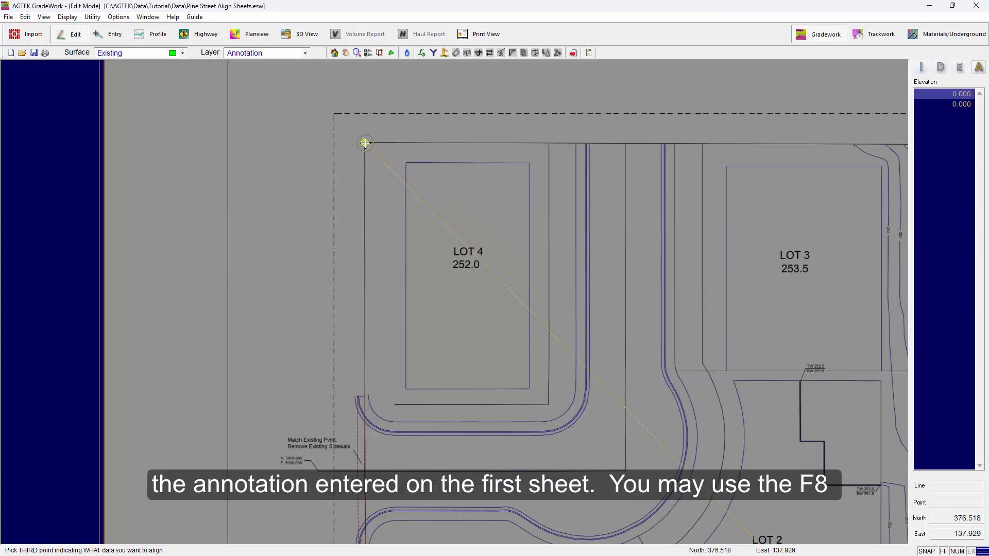
Step: Check the aligned image against the annotation line at the northwest and southeast property corners, and end the image alignment
scroll(351, 157, up, 2)
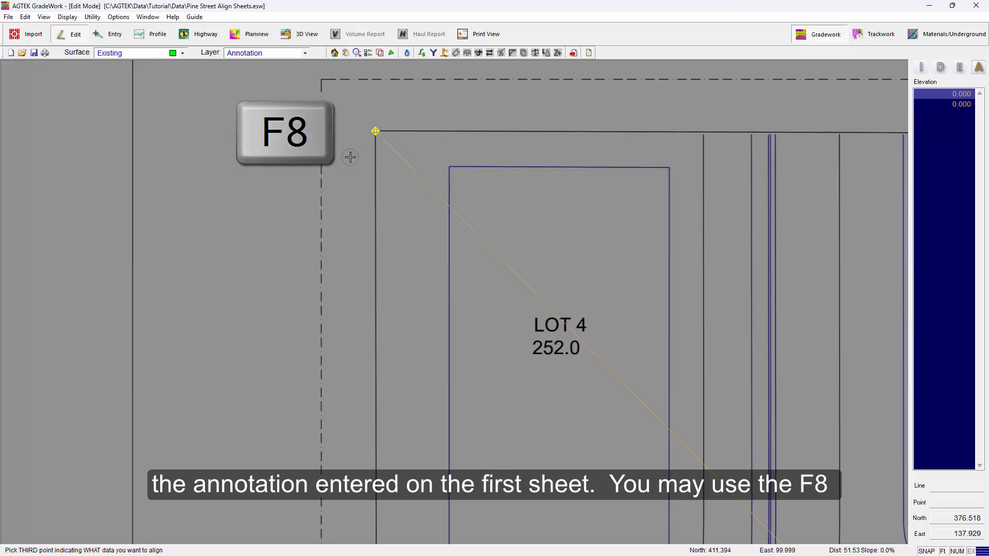
scroll(346, 159, down, 5)
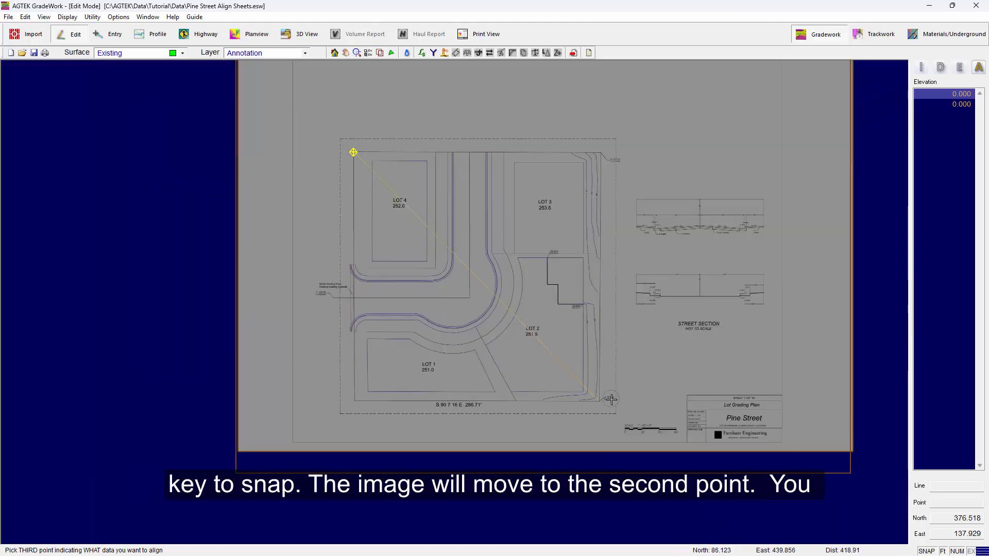
scroll(597, 401, up, 5)
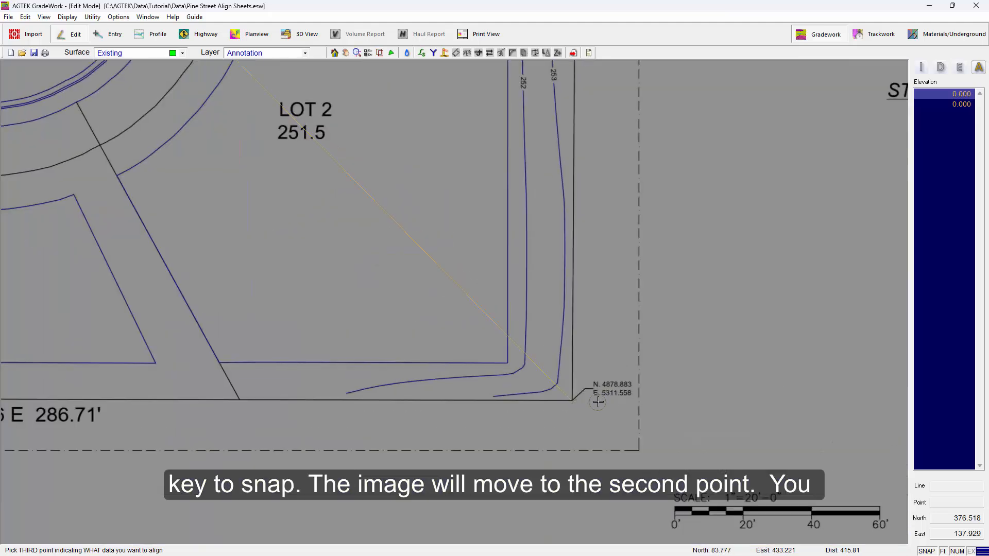
scroll(595, 342, down, 5)
scroll(587, 360, up, 7)
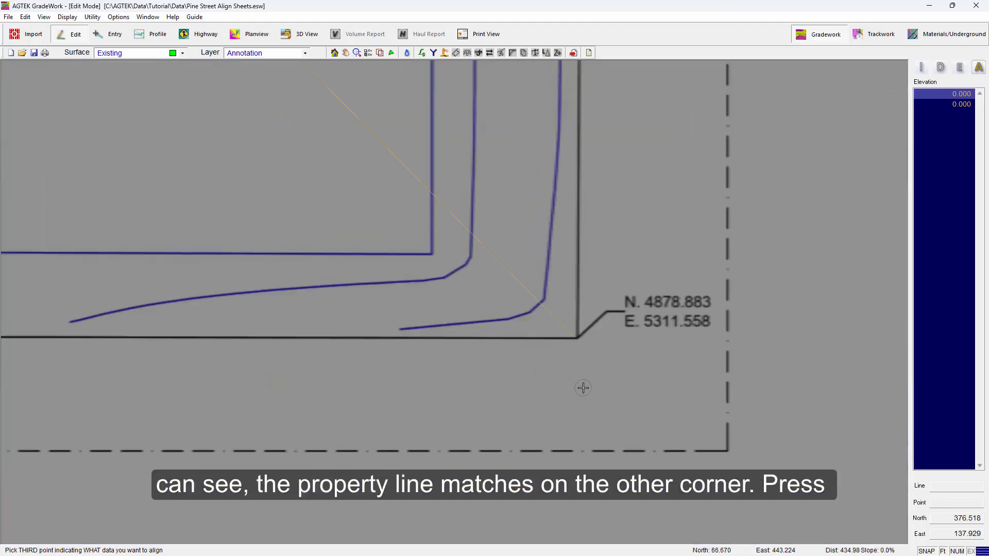
scroll(585, 385, down, 4)
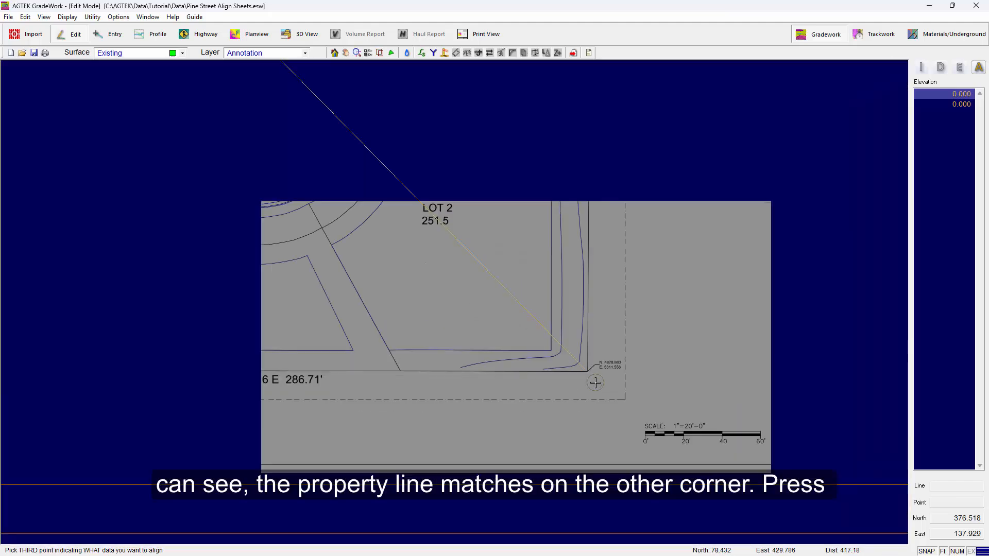
middle_drag(401, 278, 547, 406)
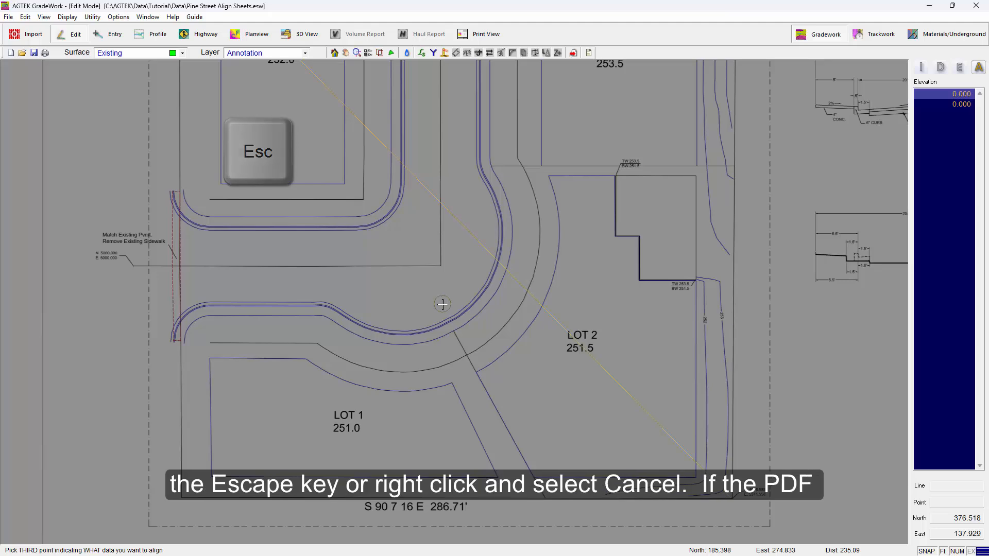
right_click(441, 304)
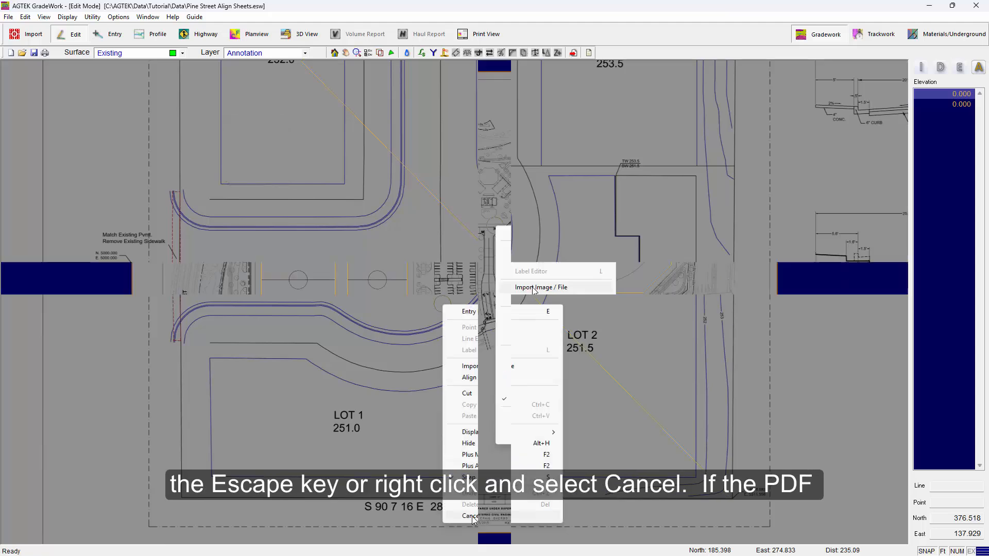
Step: Import grading plan sheet C5.1 from the multi-page Fallon Grading Plans.pdf into the Fallon Grading file
click(515, 284)
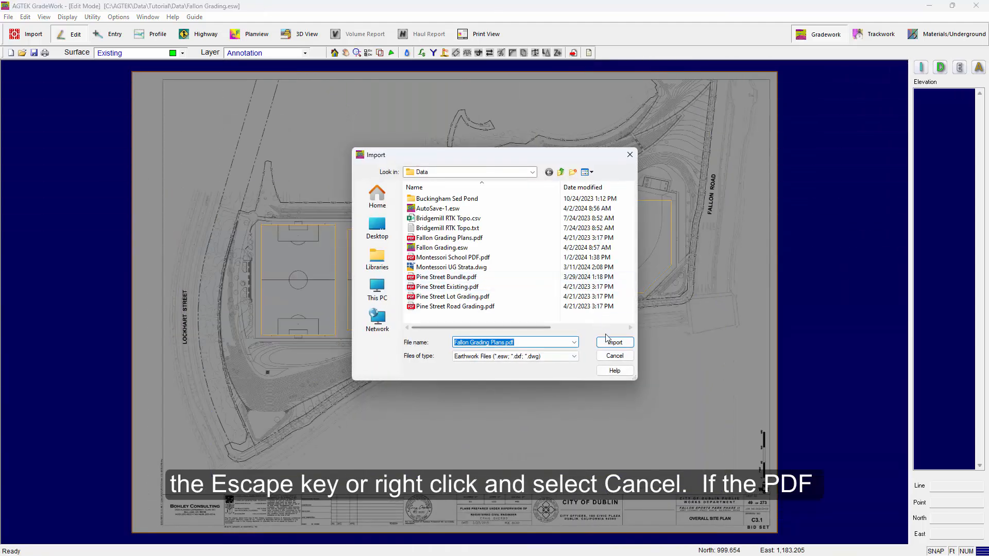
click(608, 342)
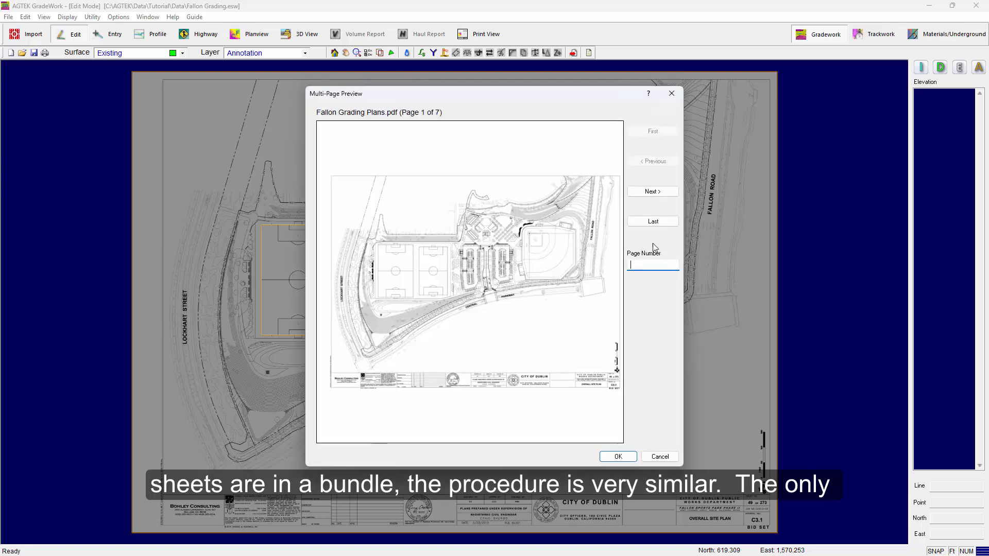
click(651, 193)
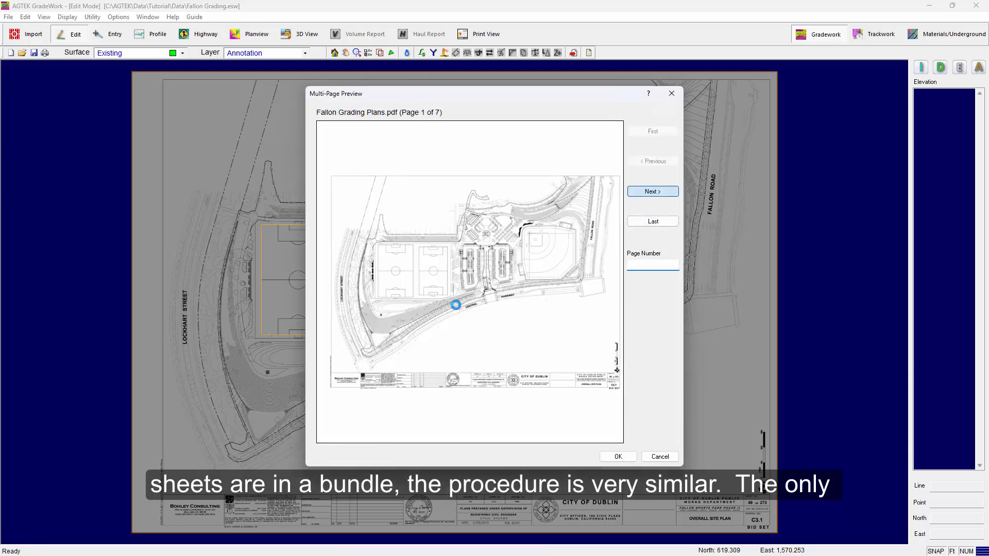
click(618, 457)
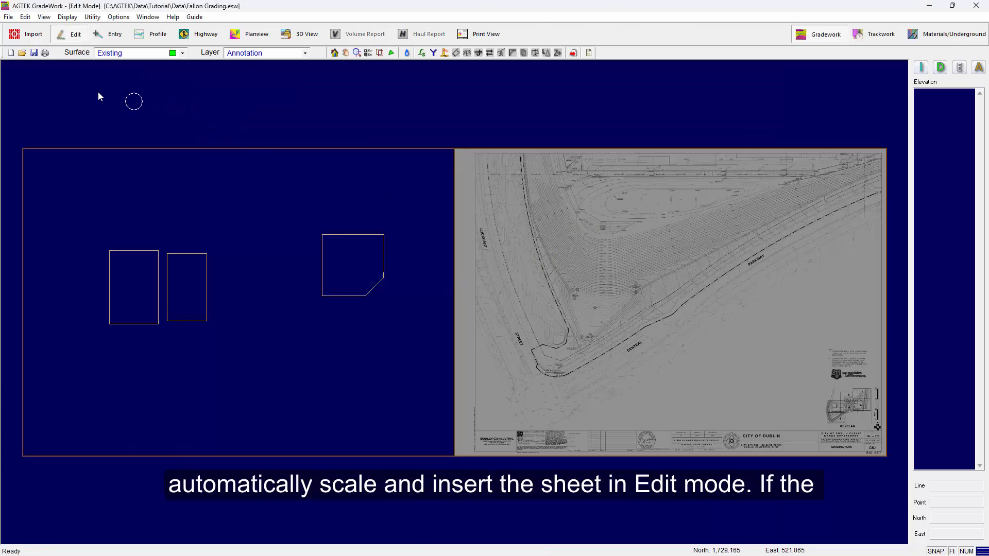
Step: In Import mode, set the C5.1 sheet's image scale to 20 to match its scale bar, and return to Edit mode
click(27, 34)
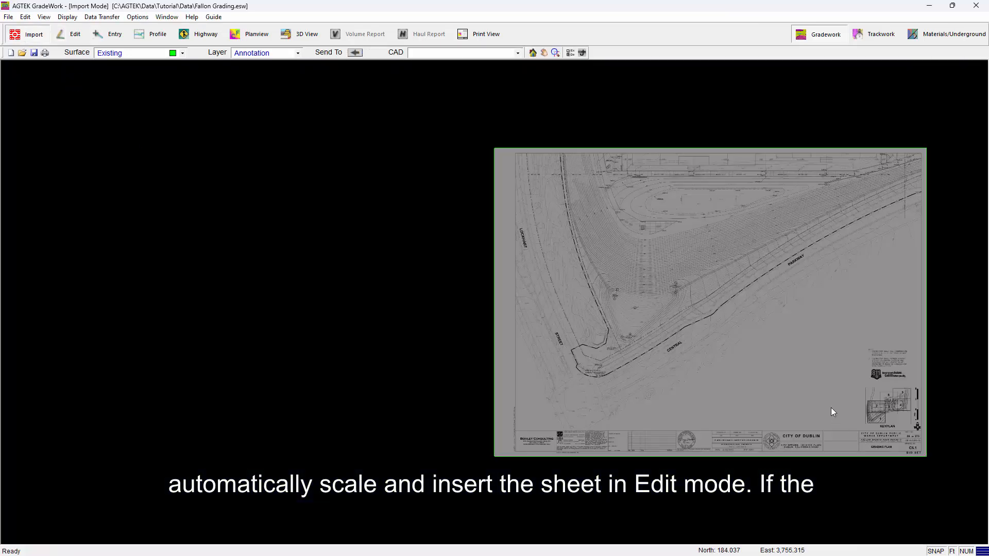
scroll(650, 421, up, 5)
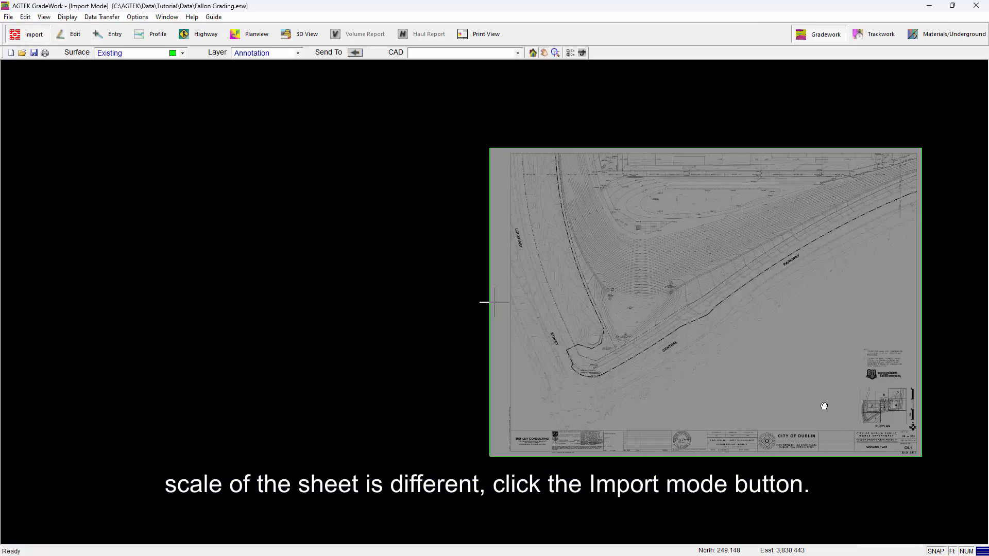
scroll(698, 378, up, 5)
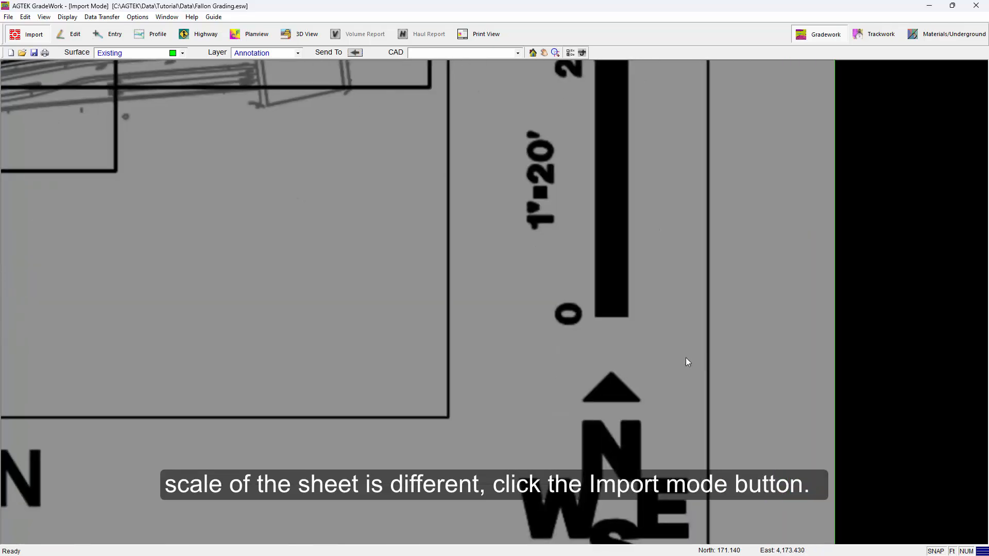
click(103, 17)
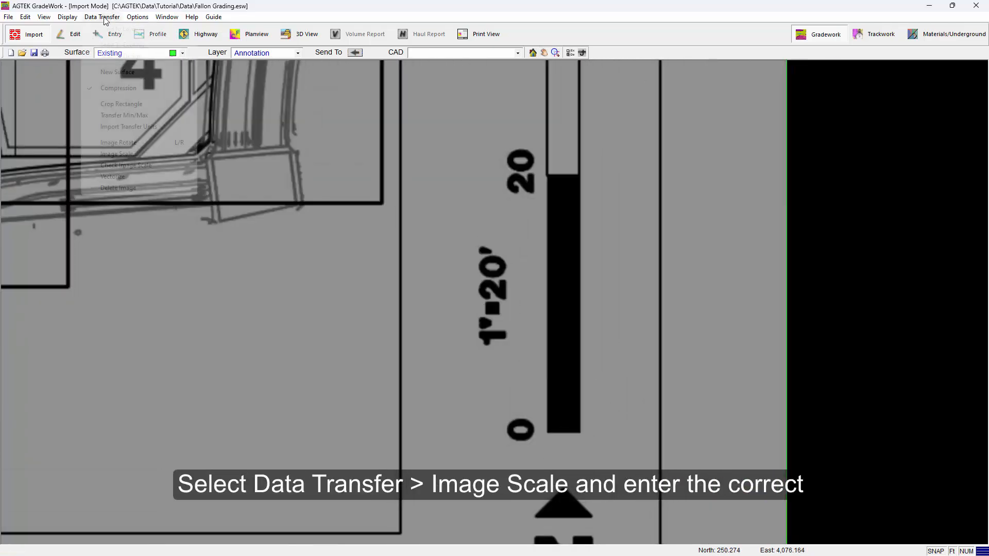
click(115, 154)
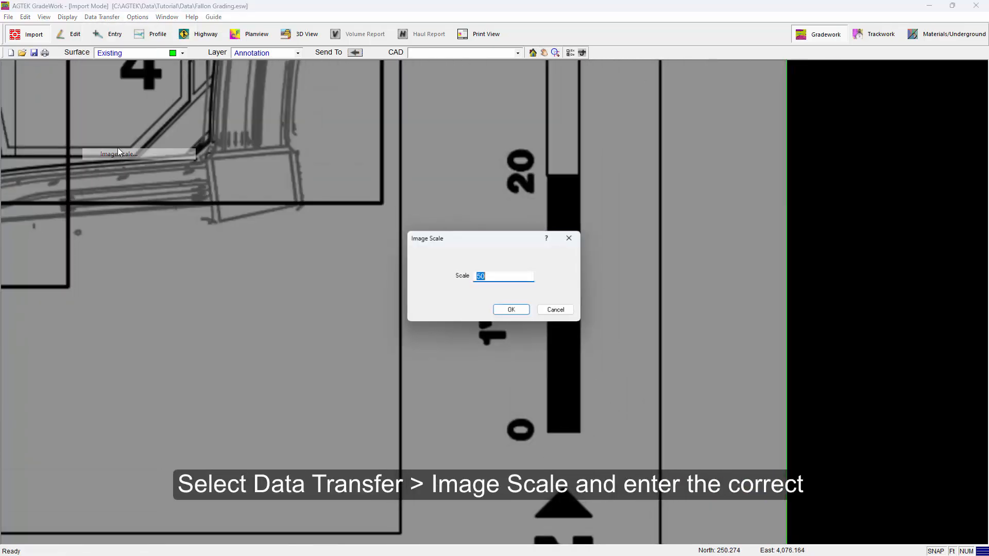
text(20)
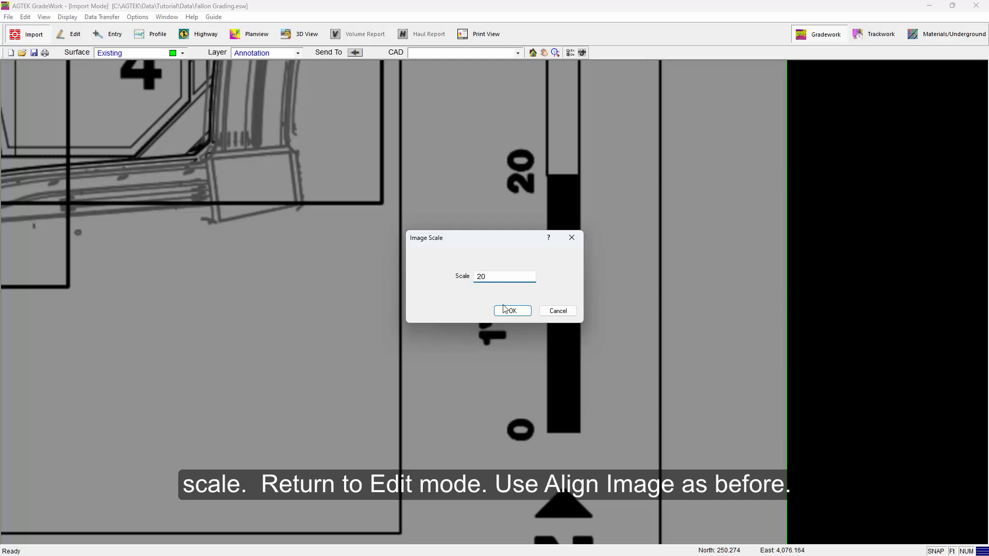
click(505, 310)
right_click(487, 186)
click(505, 193)
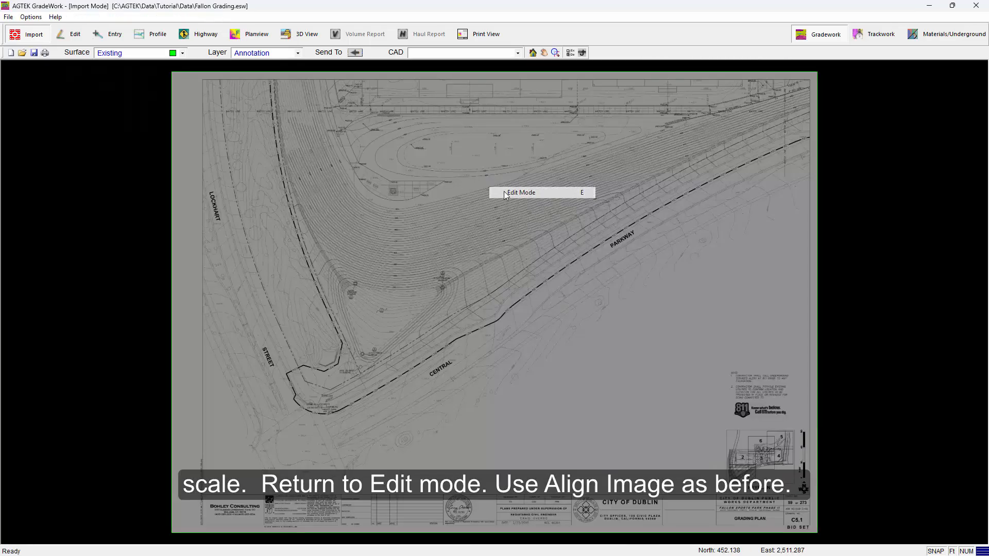
Step: With Align Image, match the west sports field's southwest corner on the sheet to the same corner of the westernmost annotation rectangle
right_click(680, 209)
click(717, 282)
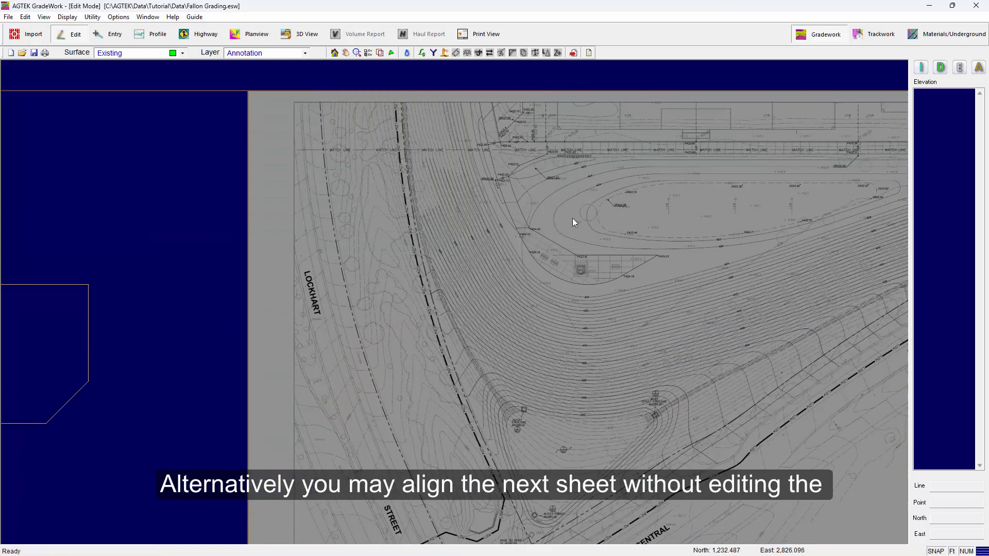
scroll(576, 242, down, 2)
middle_drag(551, 246, 589, 229)
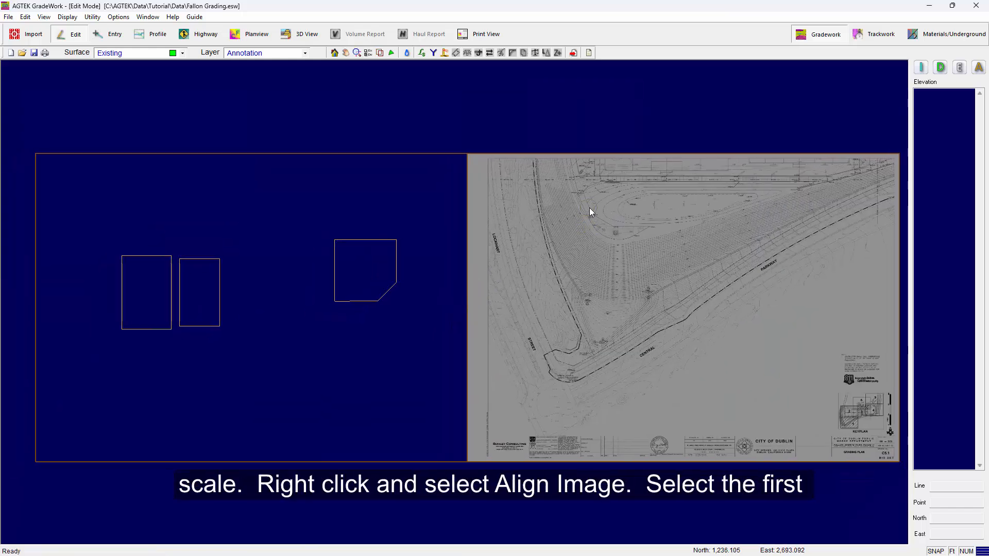
right_click(589, 209)
click(616, 280)
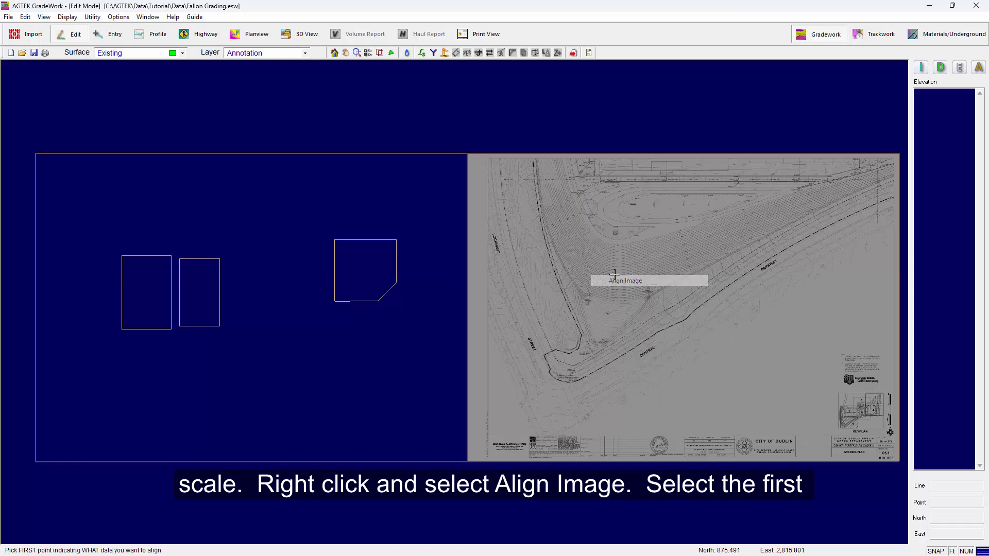
scroll(618, 191, up, 8)
scroll(537, 174, up, 3)
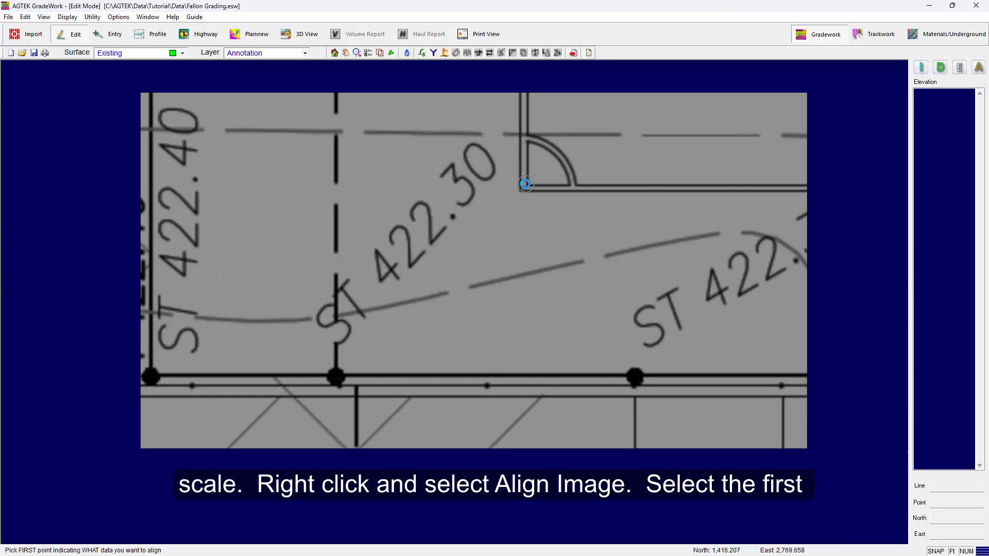
click(526, 184)
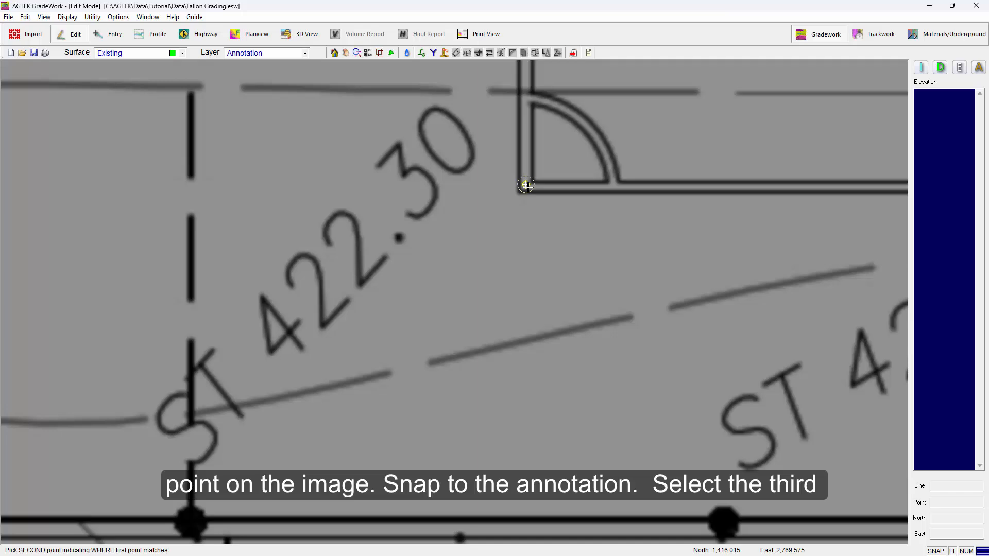
scroll(531, 191, down, 8)
scroll(562, 230, up, 5)
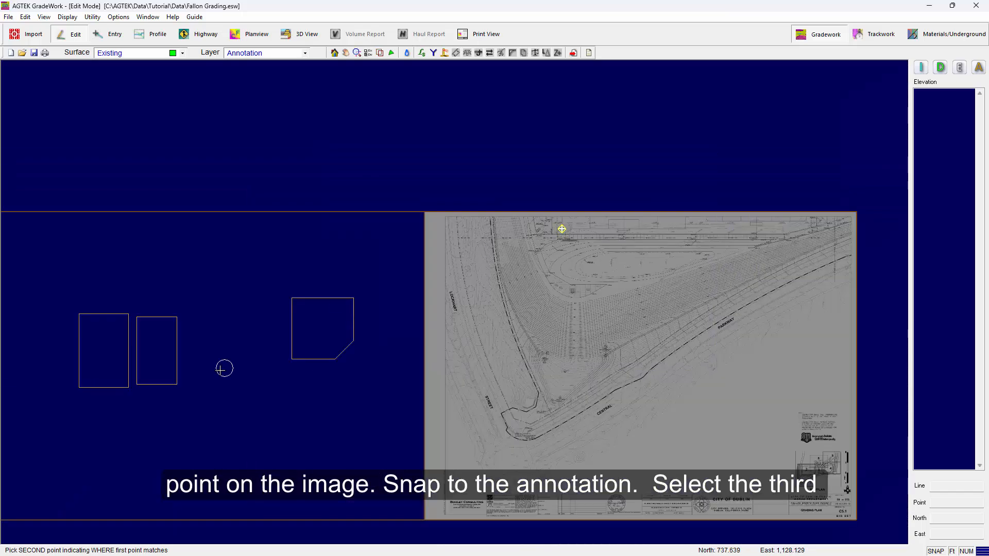
click(82, 388)
Step: Match the second field's southeast corner to its annotation rectangle, accept with Maintain Image Scale unchecked, and inspect the aligned sheet
scroll(456, 288, up, 5)
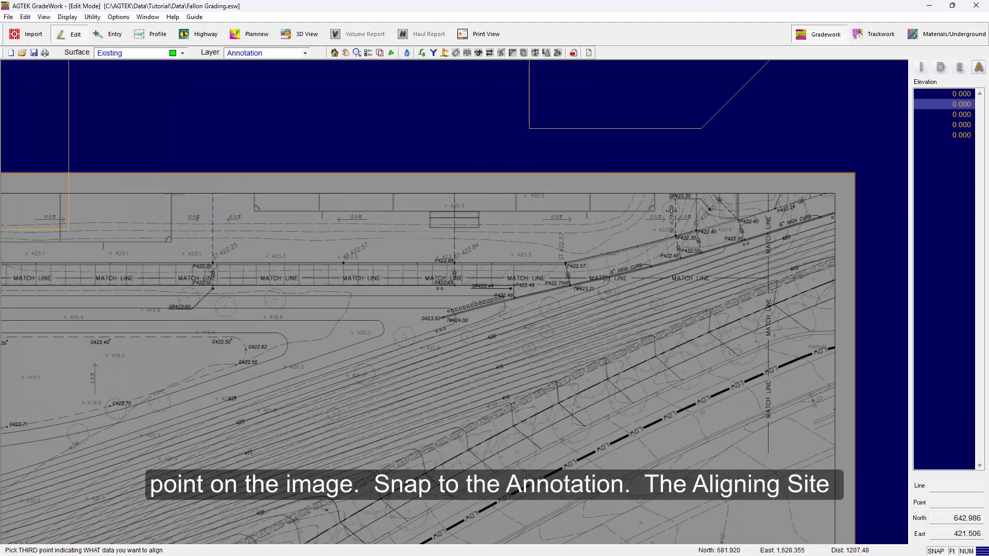
scroll(670, 210, up, 5)
click(567, 221)
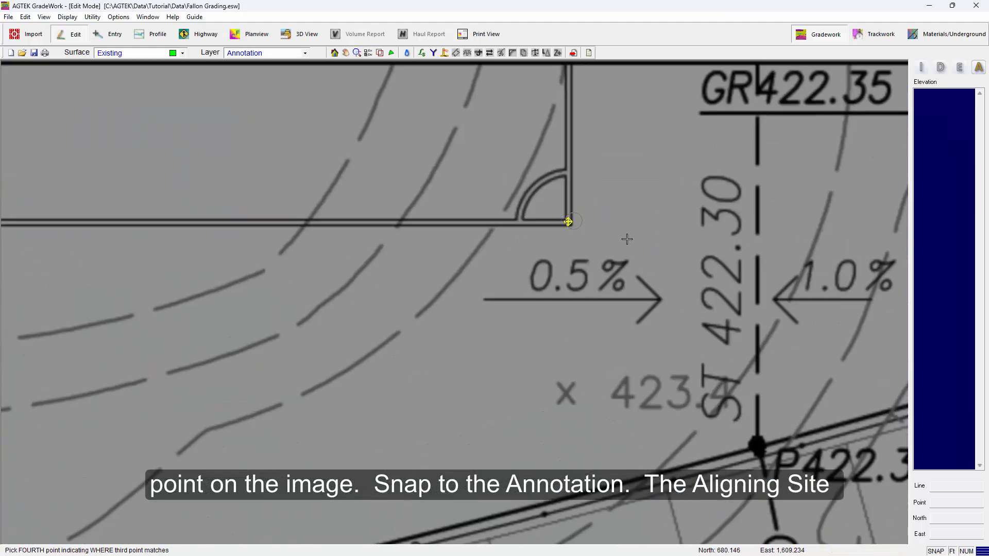
click(321, 288)
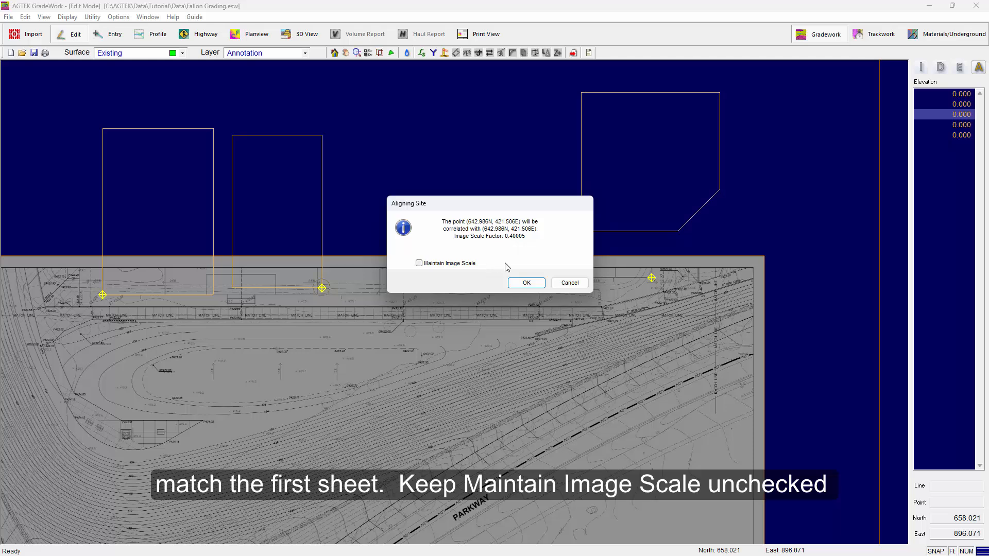
click(526, 283)
scroll(357, 335, up, 3)
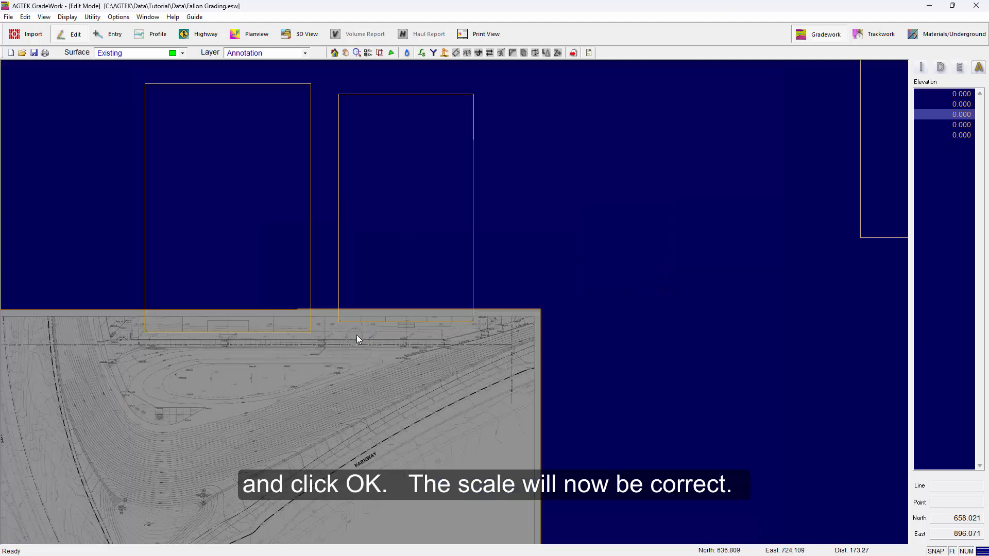
scroll(364, 329, up, 2)
scroll(396, 335, down, 5)
scroll(512, 248, up, 3)
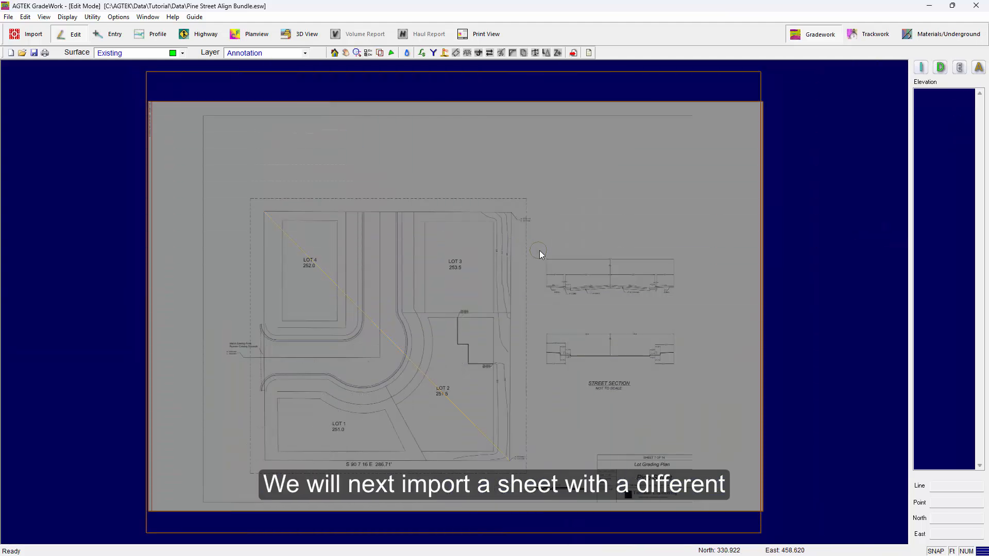
Step: Import Pine Street Road Grading.pdf as a plan image into the Pine Street Align Bundle file
right_click(570, 243)
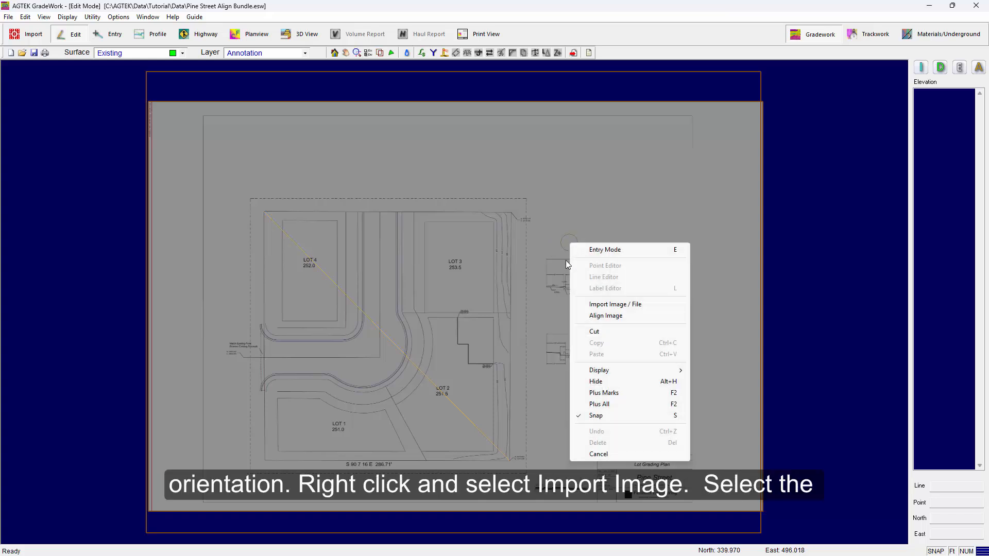
click(610, 304)
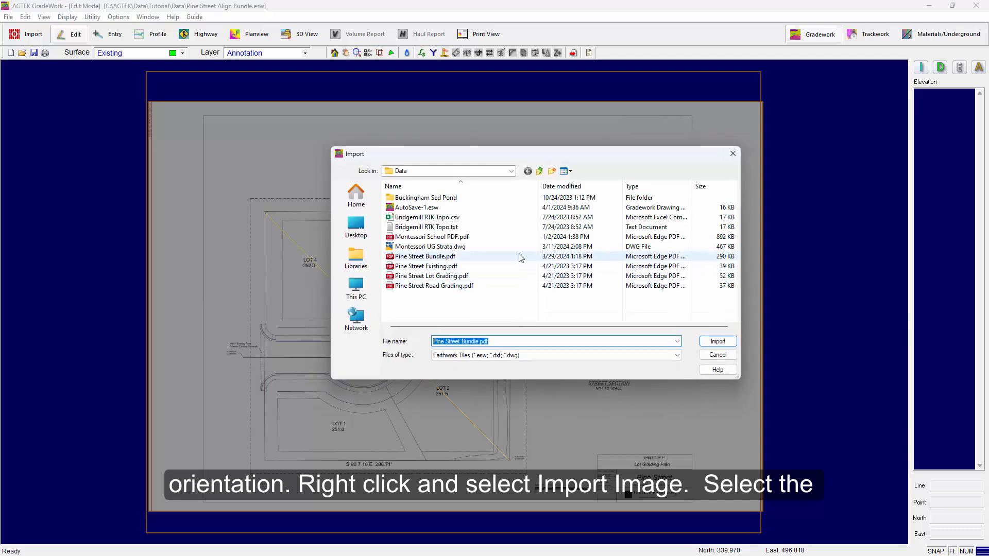
click(440, 286)
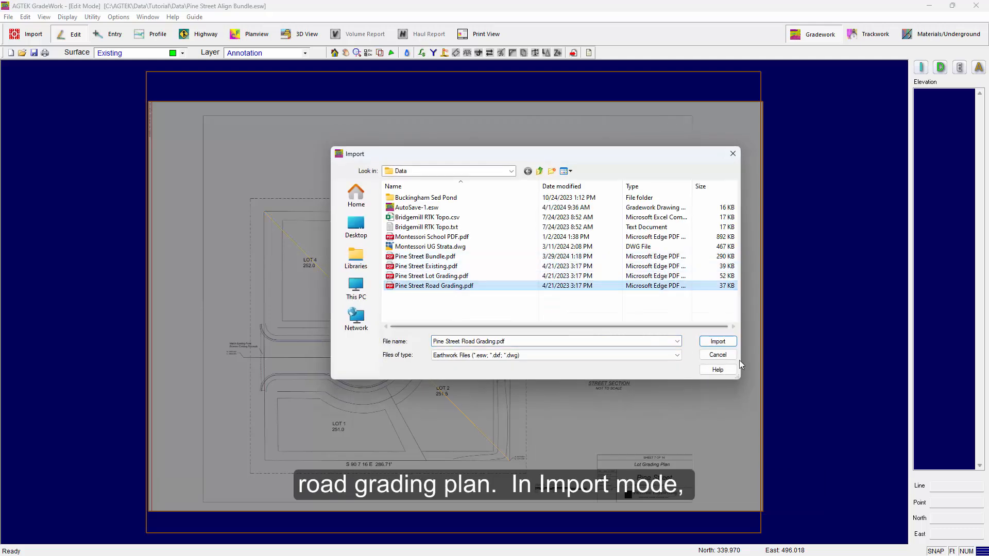
click(719, 344)
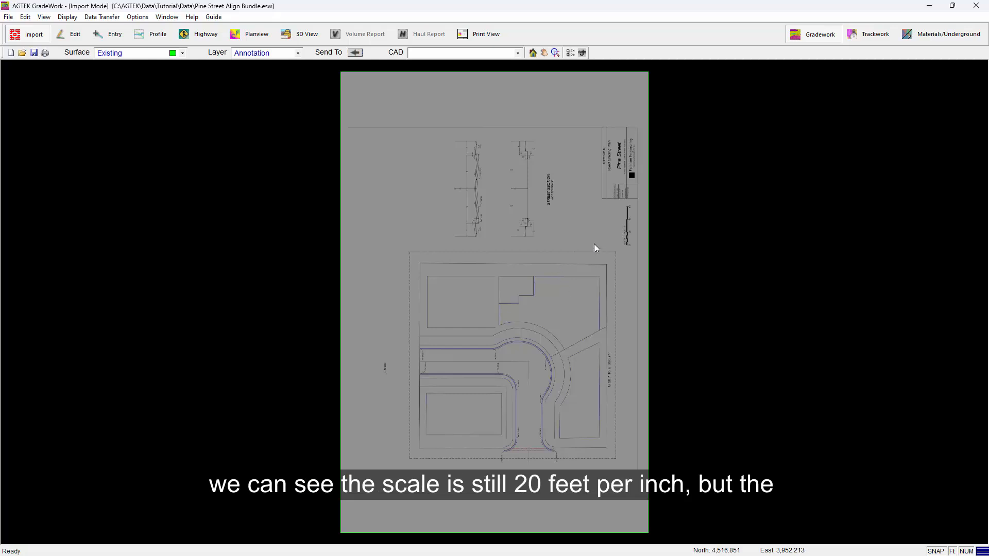
Step: Check the road grading sheet's scale bar, set its image scale to 20 in Import mode, and return to Edit mode
scroll(631, 206, up, 5)
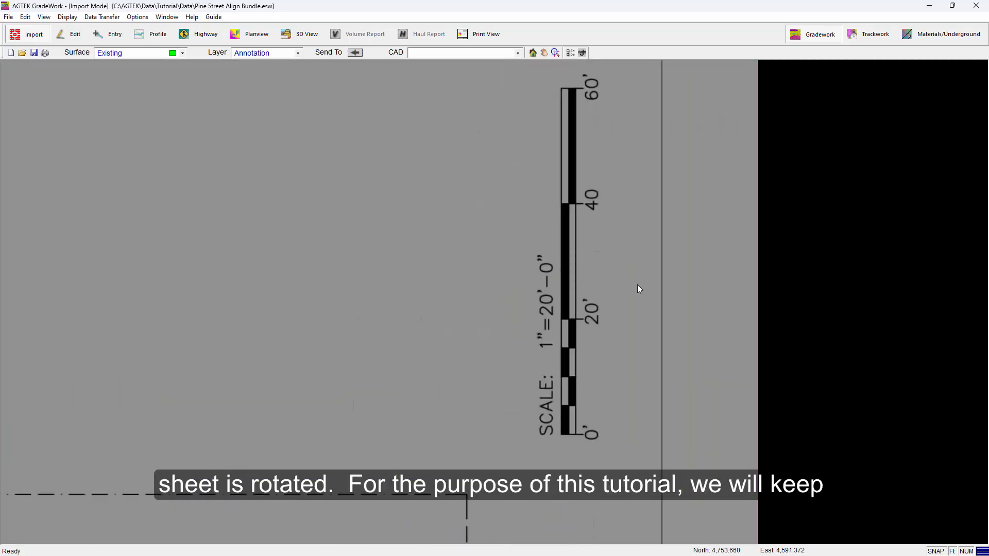
scroll(638, 284, down, 5)
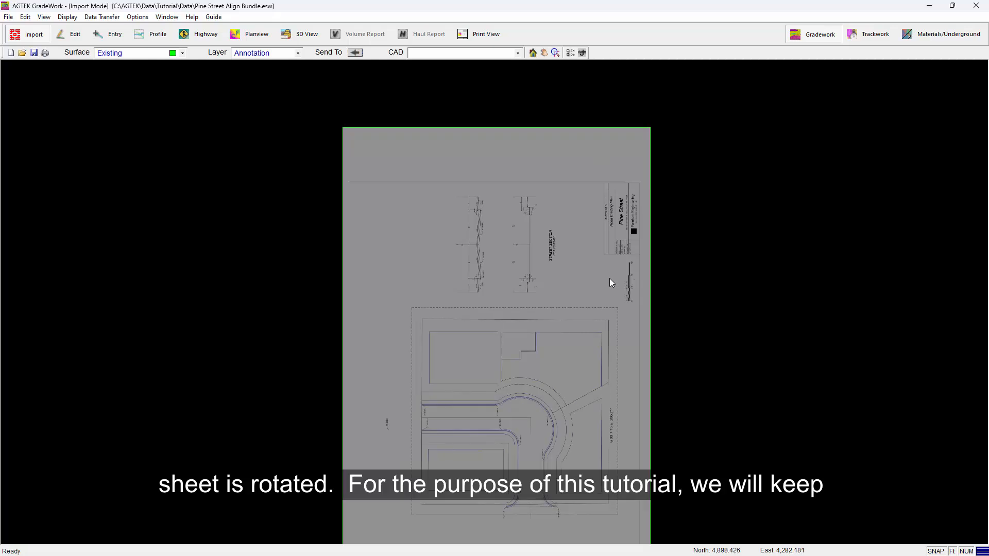
middle_drag(609, 279, 616, 220)
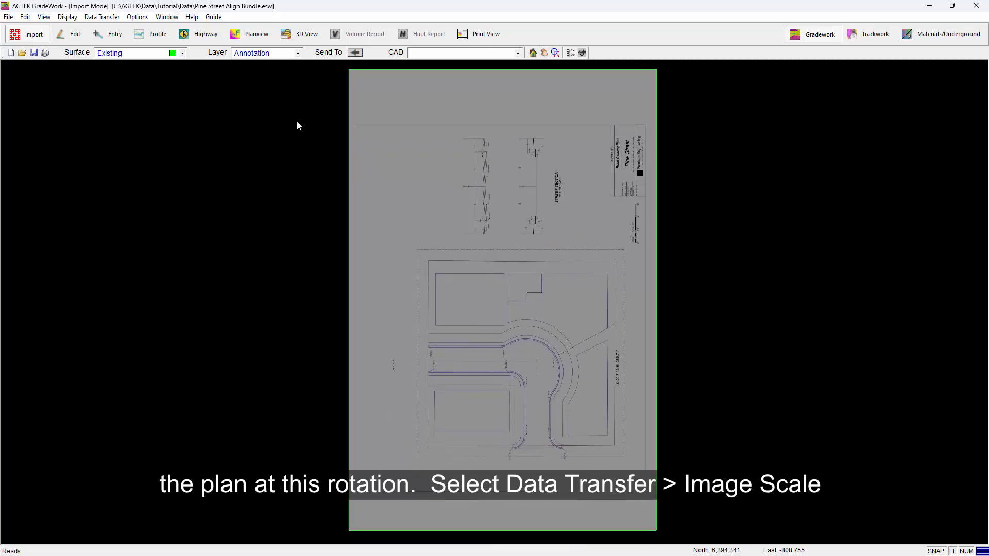
click(103, 17)
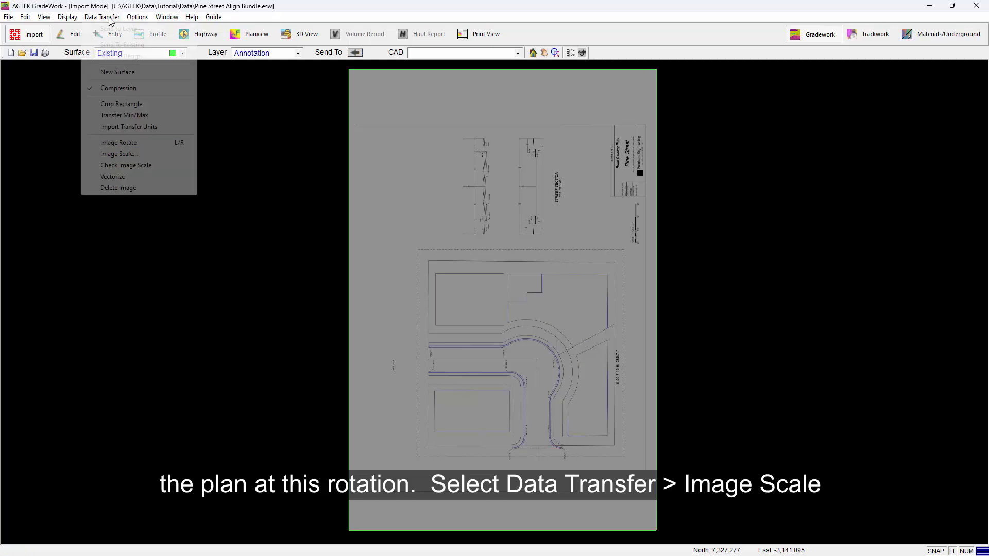
click(129, 155)
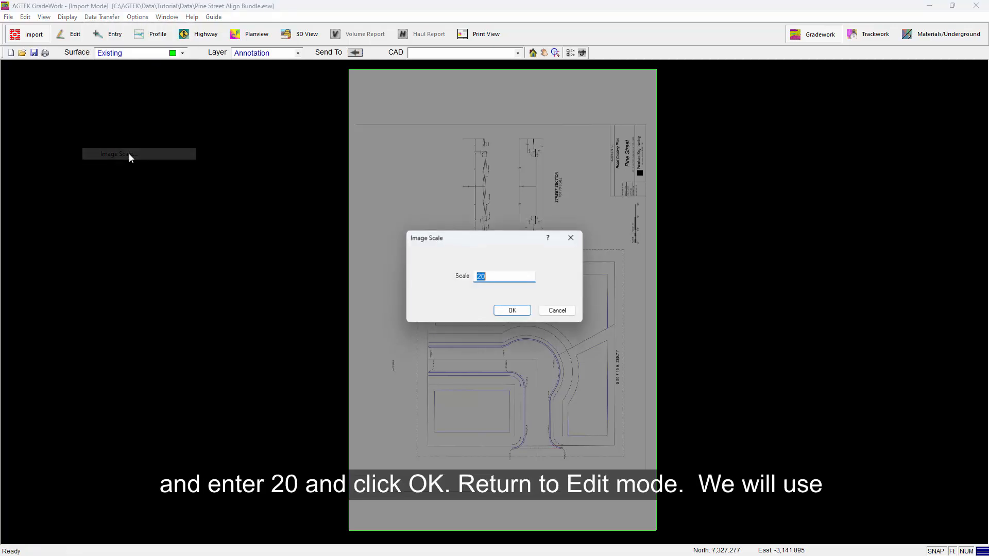
click(513, 311)
right_click(509, 242)
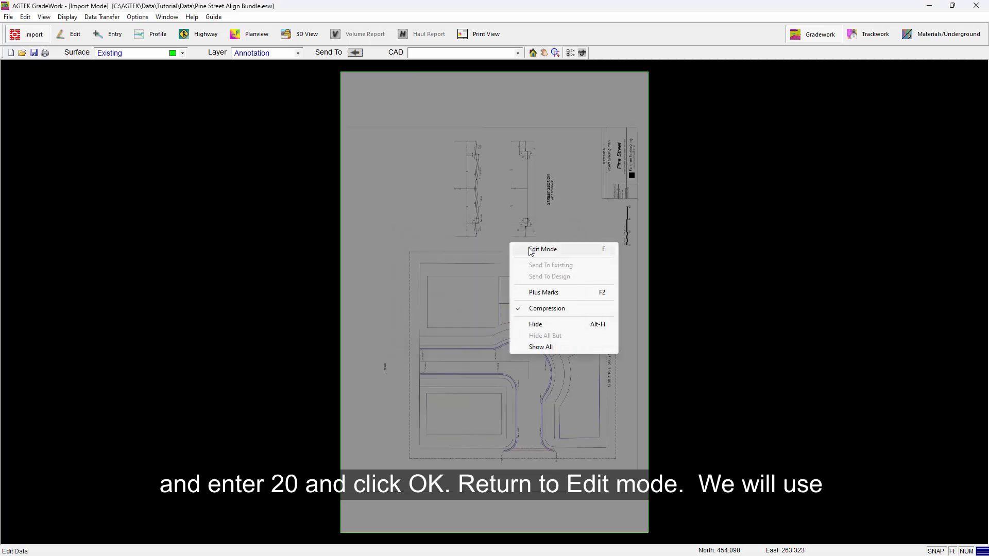
click(531, 249)
Step: With Align Image, match the rotated sheet's lower-left property corner to the northwest end of the diagonal annotation line
mouse_move(449, 313)
middle_down()
mouse_move(502, 294)
mouse_move(543, 250)
middle_up()
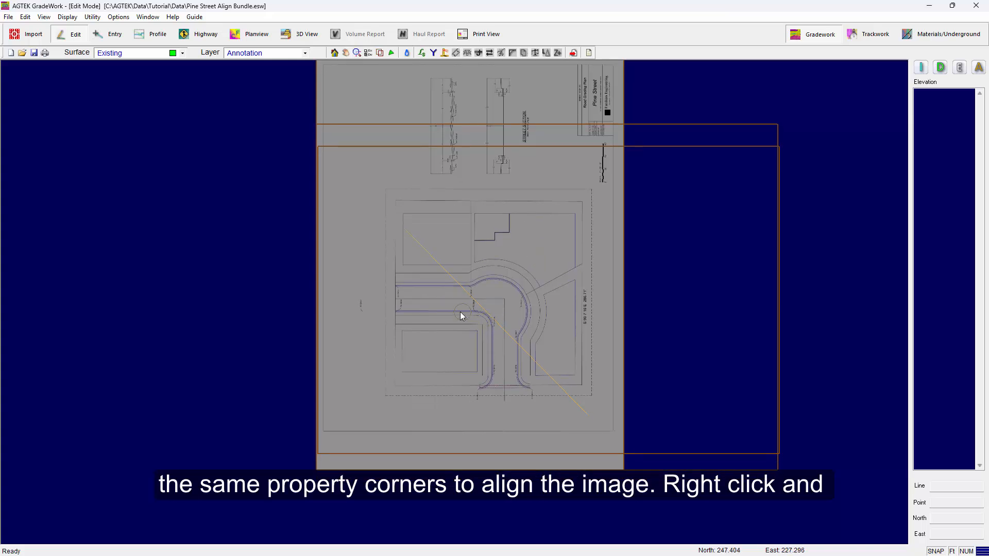
right_click(407, 277)
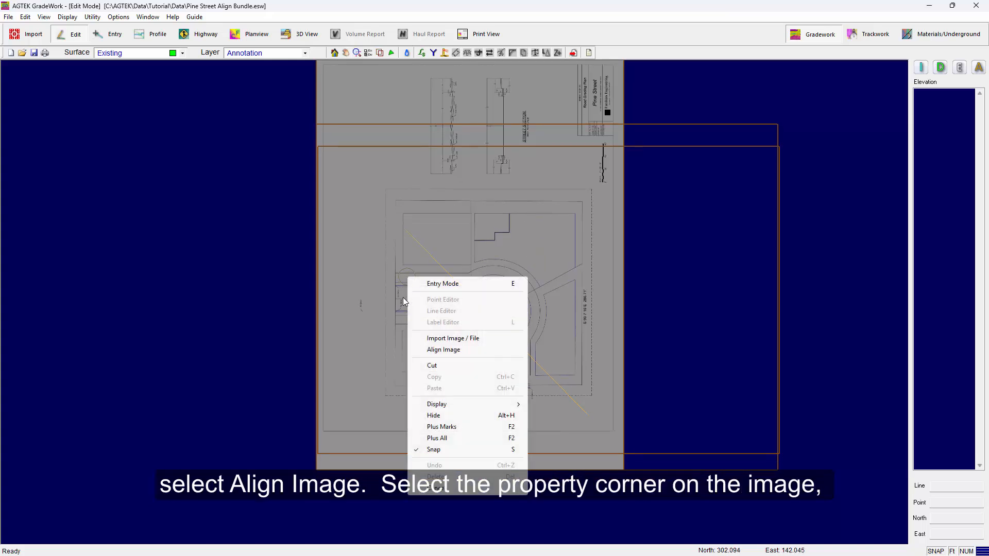
click(446, 352)
scroll(393, 392, up, 6)
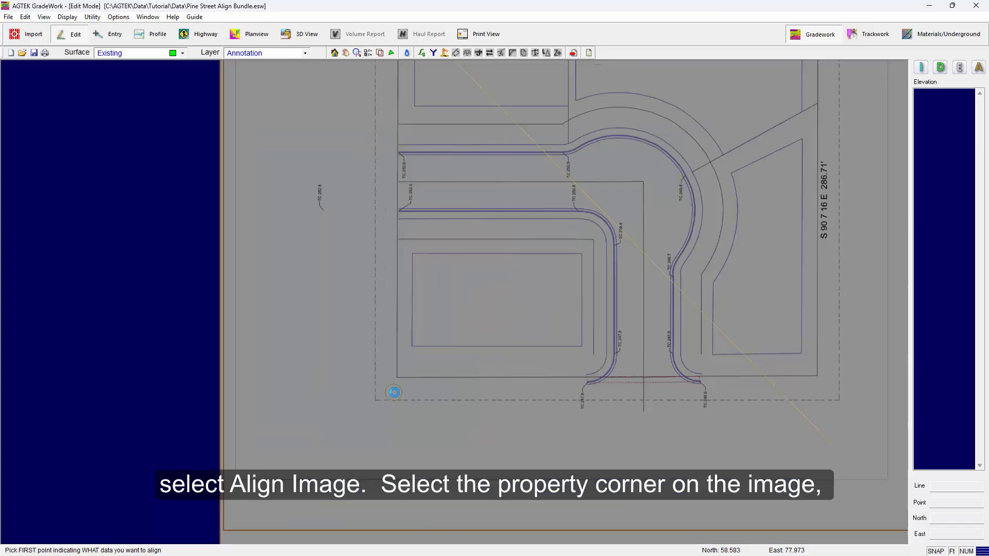
scroll(396, 312, up, 1)
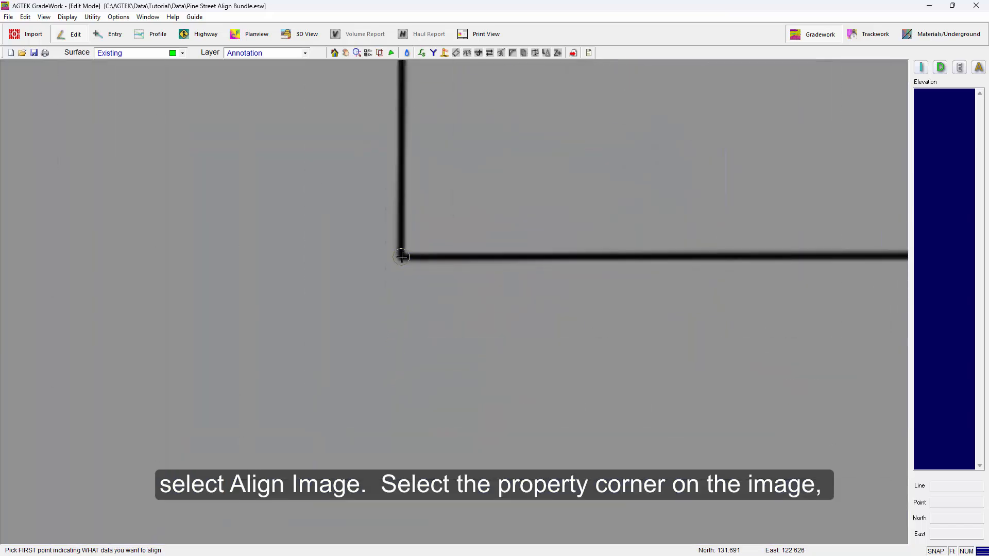
click(401, 256)
scroll(477, 377, down, 6)
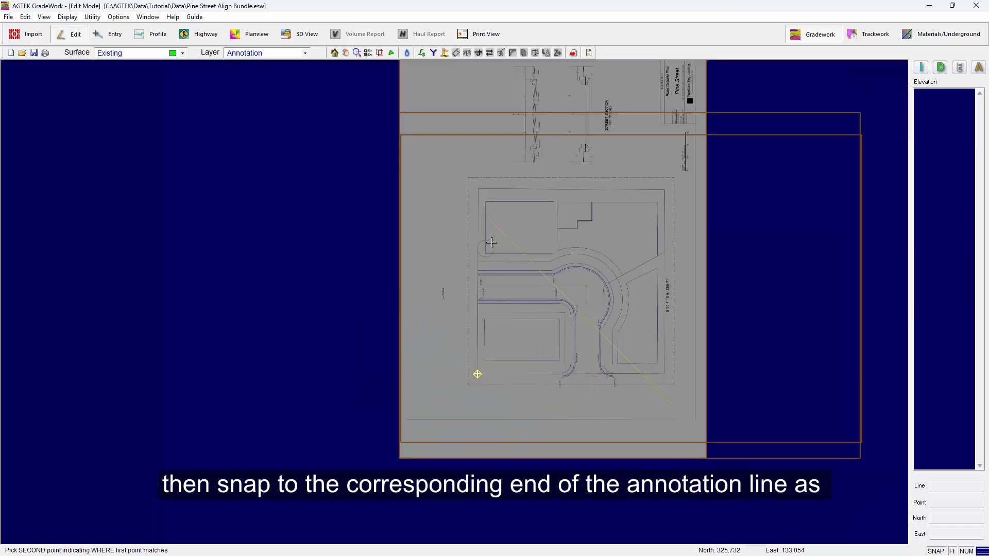
click(487, 220)
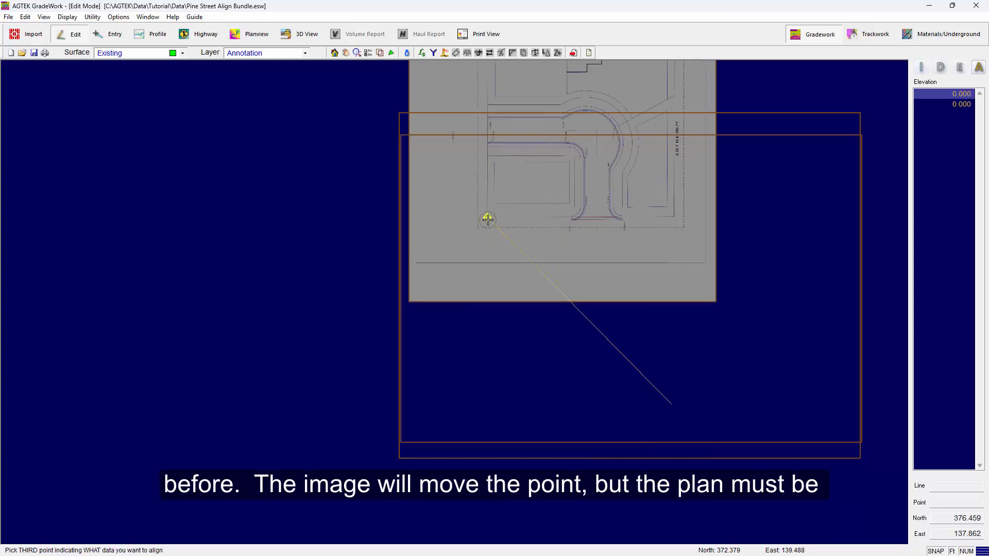
Step: Match the sheet's upper-right property corner to the annotation line's southeast end and accept the alignment with Maintain Image Scale checked
middle_drag(479, 246, 431, 344)
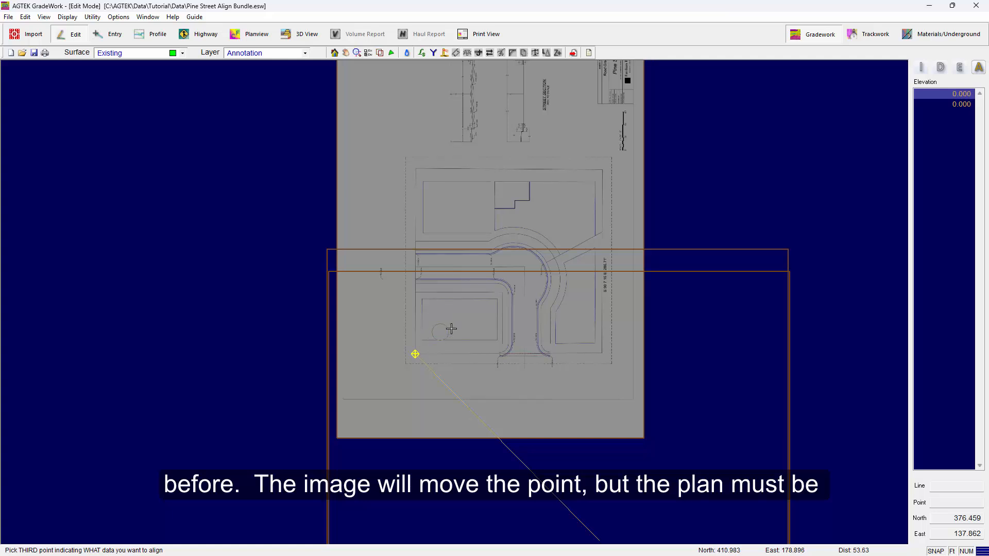
scroll(595, 180, up, 3)
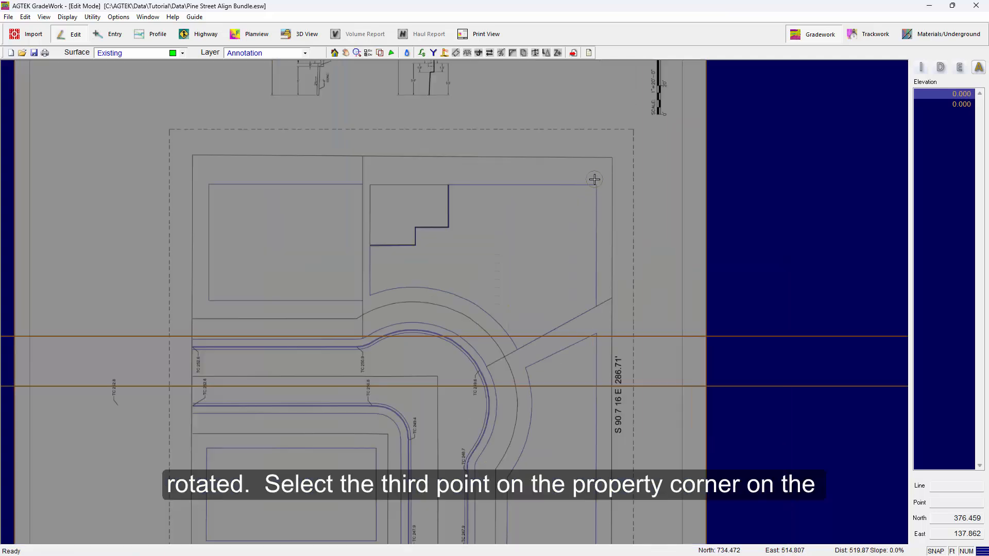
scroll(594, 179, up, 2)
scroll(598, 197, up, 2)
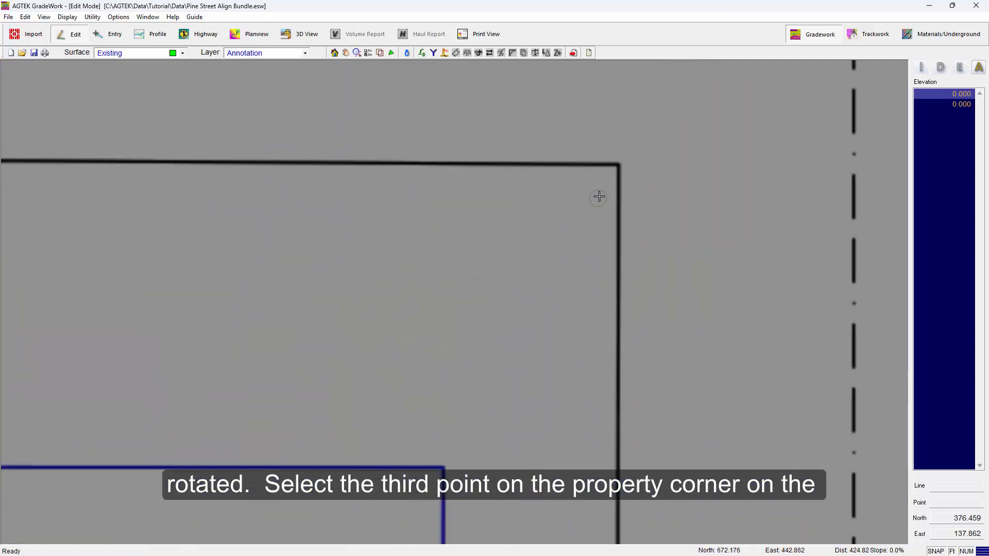
click(616, 164)
scroll(617, 163, down, 6)
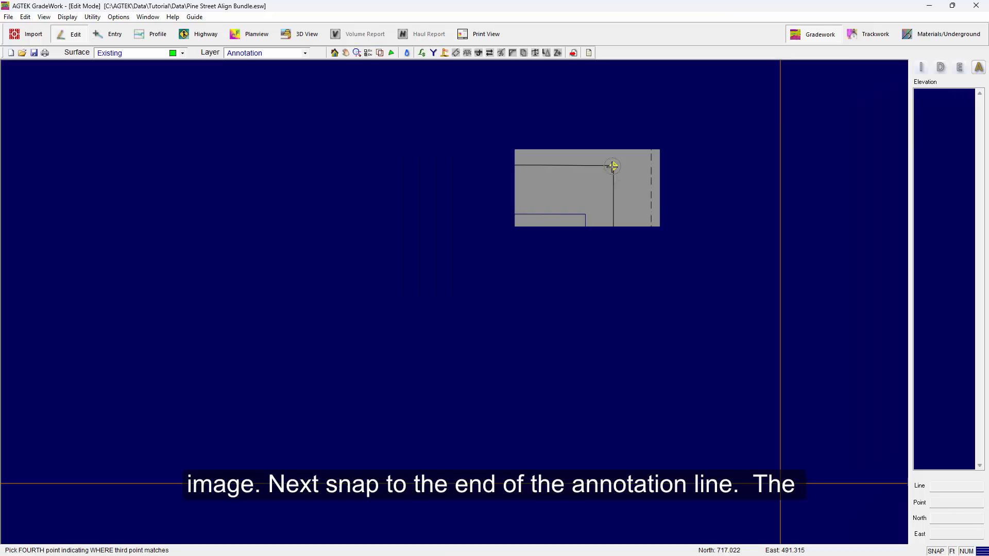
middle_drag(545, 412, 470, 108)
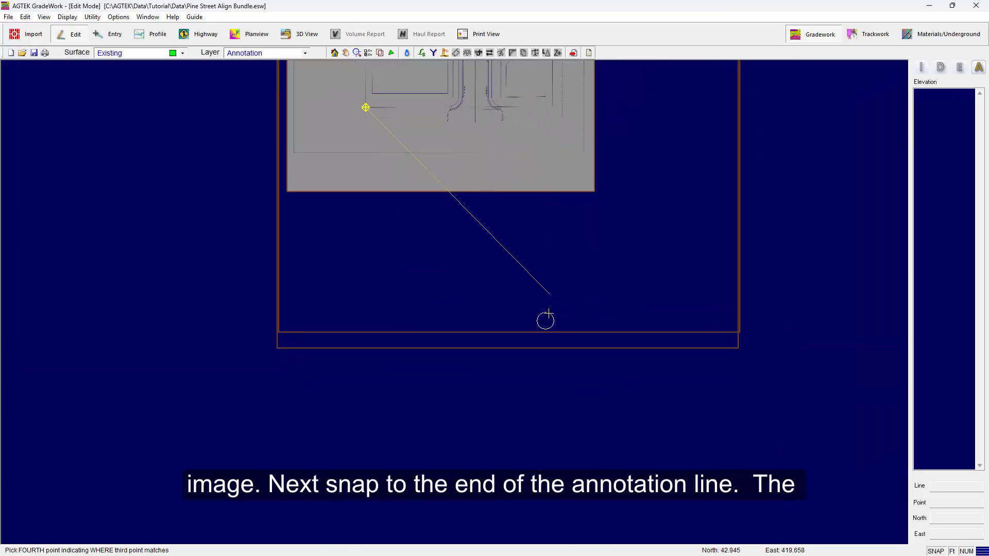
click(549, 295)
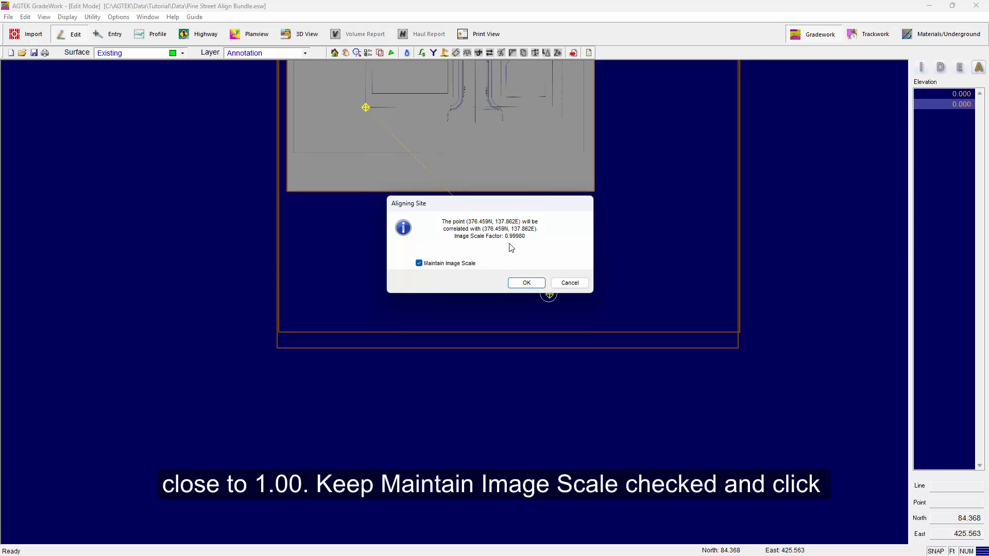
click(526, 283)
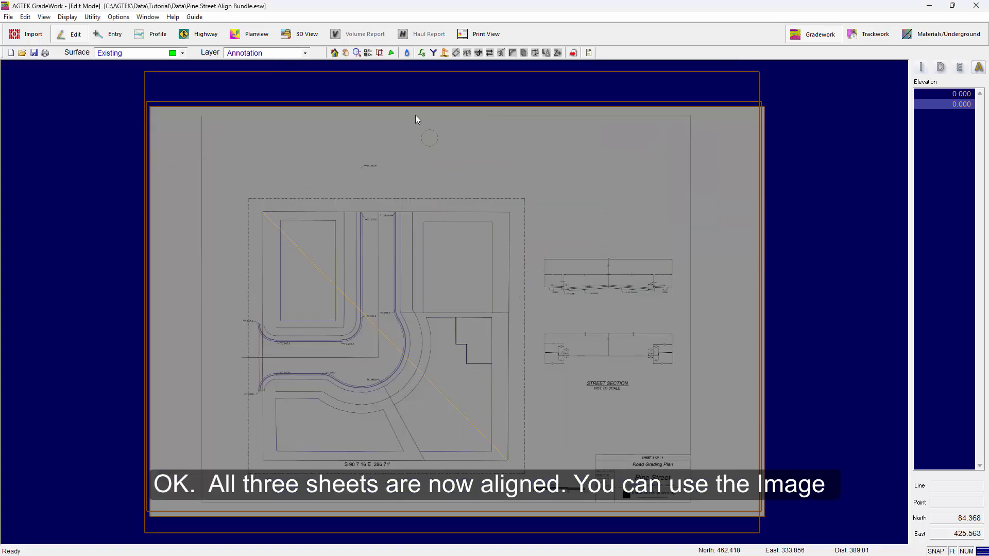
Step: Review the loaded sheets in the Image Selection window, and cycle the displayed sheet to the Lot Grading Plan
click(379, 52)
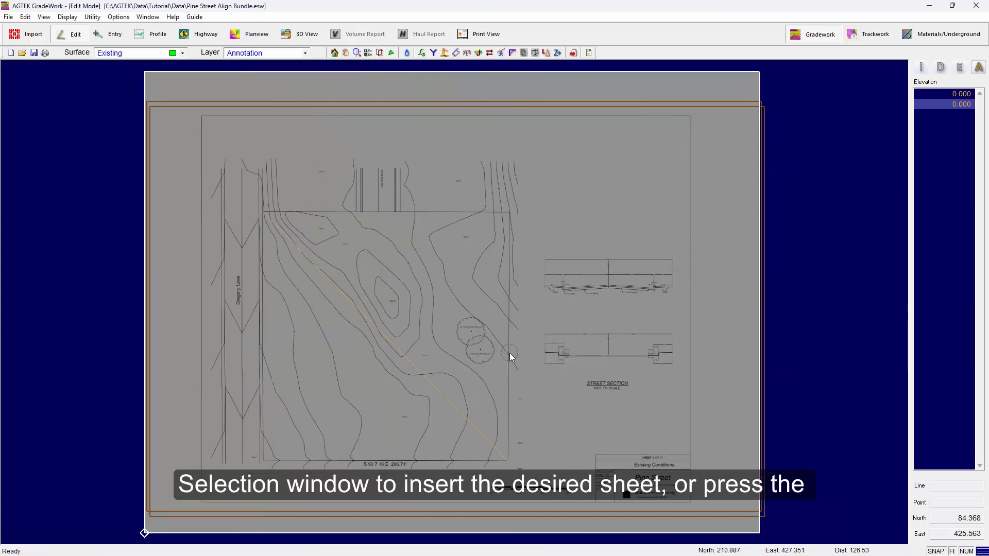
key(Insert)
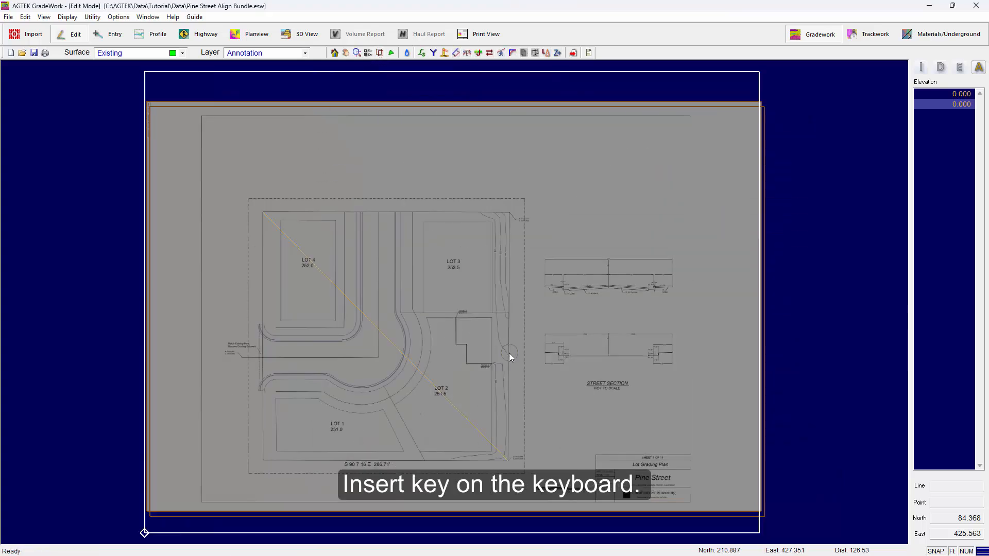